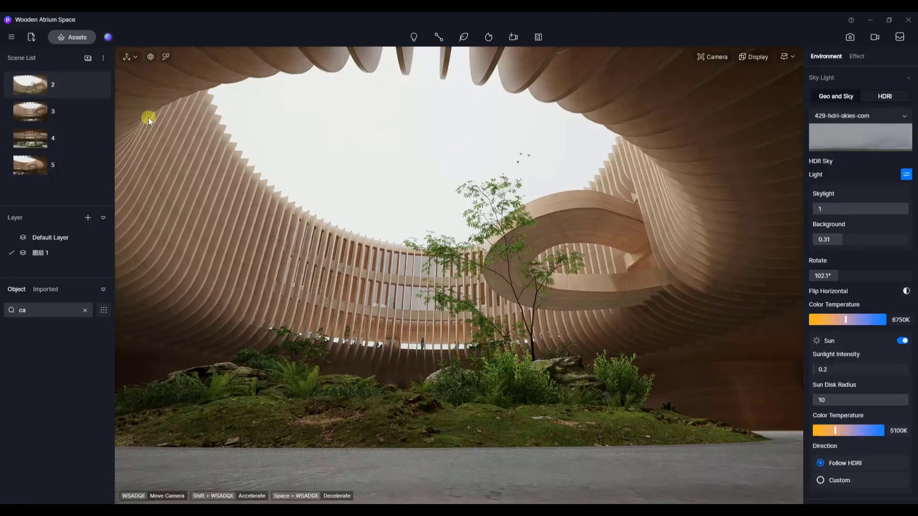
# - Review the widget list in the preferences and check that Advanced Camera Tool beta and Section Tools are enabled
pyautogui.click(12, 37)
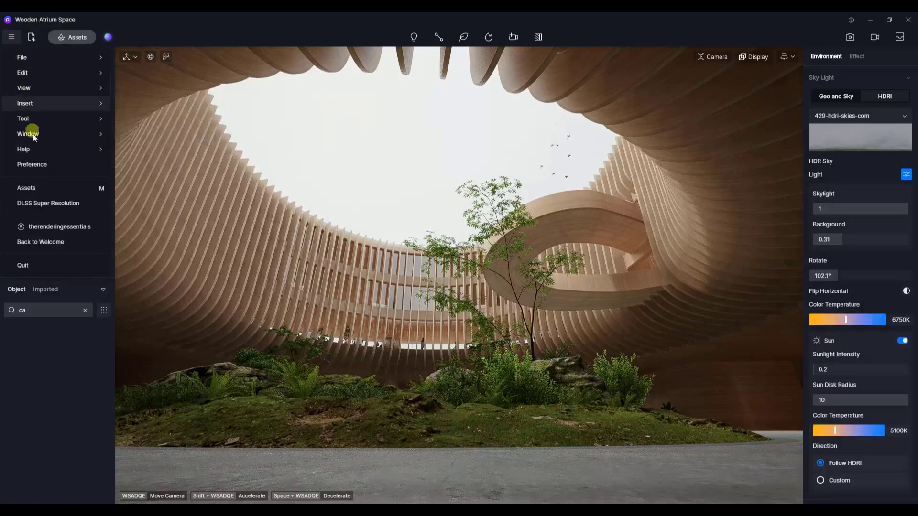
pyautogui.click(40, 164)
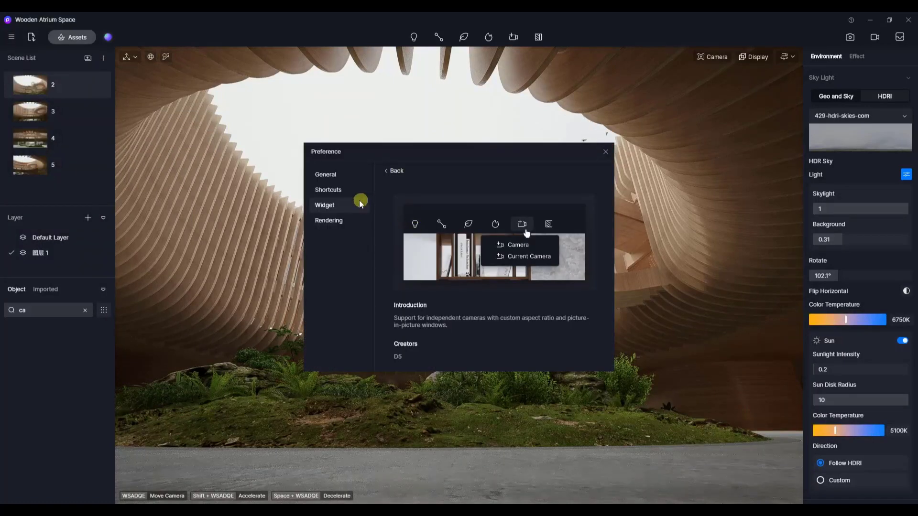
pyautogui.click(392, 171)
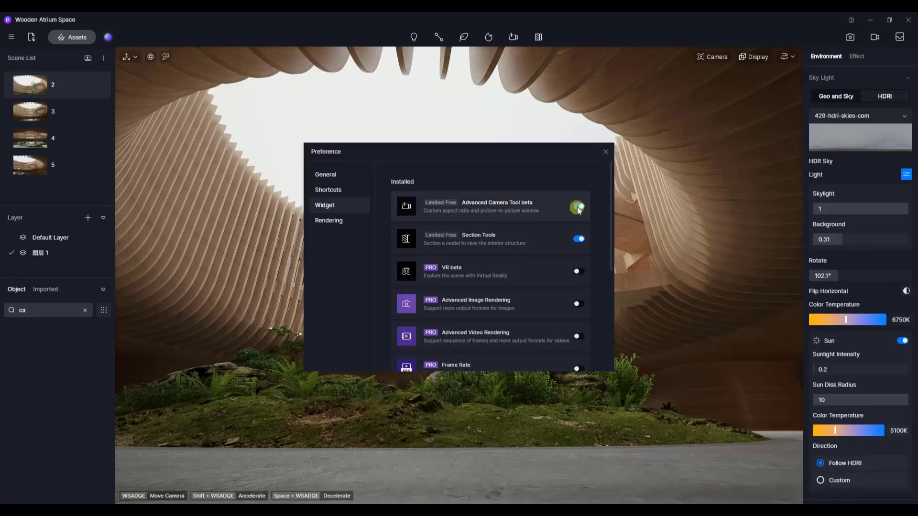
pyautogui.scroll(-1, 484, 218)
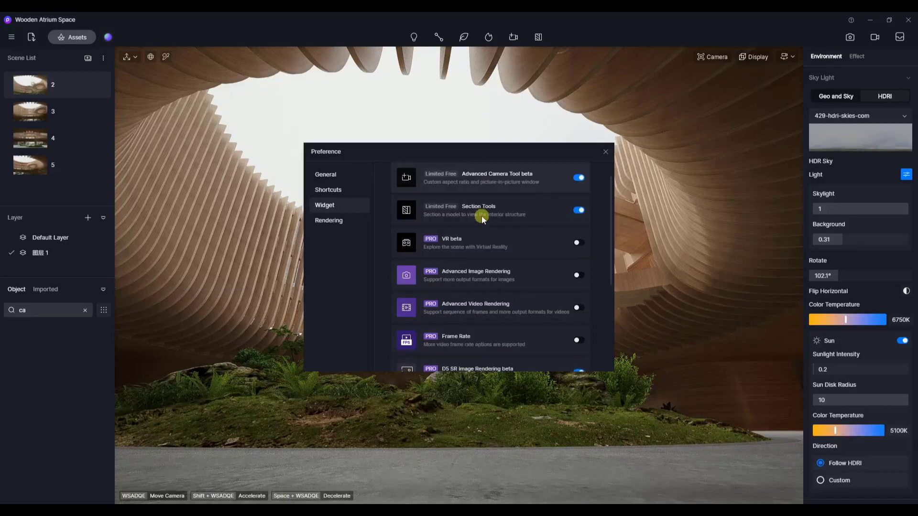
pyautogui.scroll(1, 481, 216)
pyautogui.scroll(-5, 450, 213)
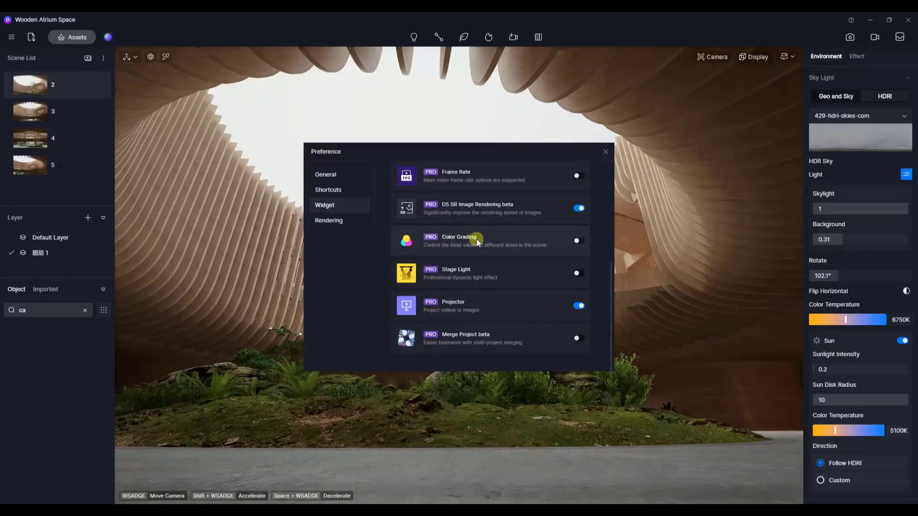
pyautogui.scroll(5, 483, 242)
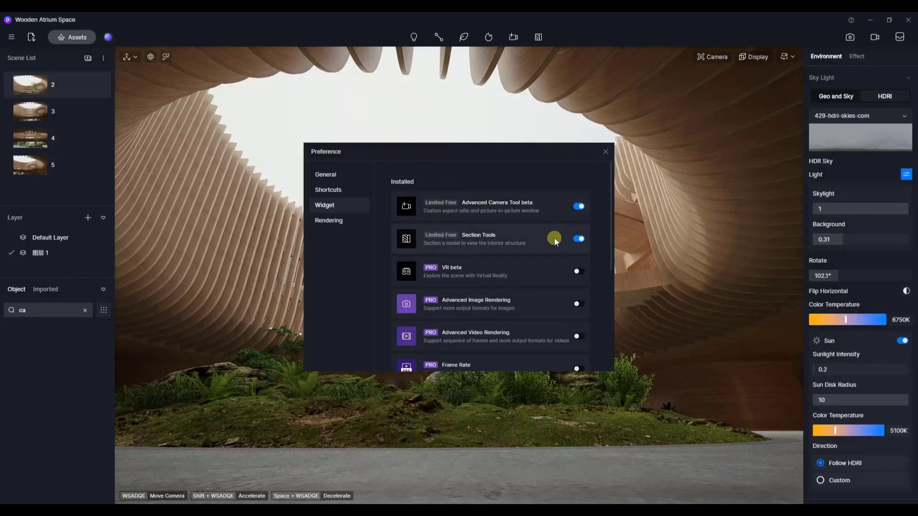
pyautogui.scroll(-4, 552, 237)
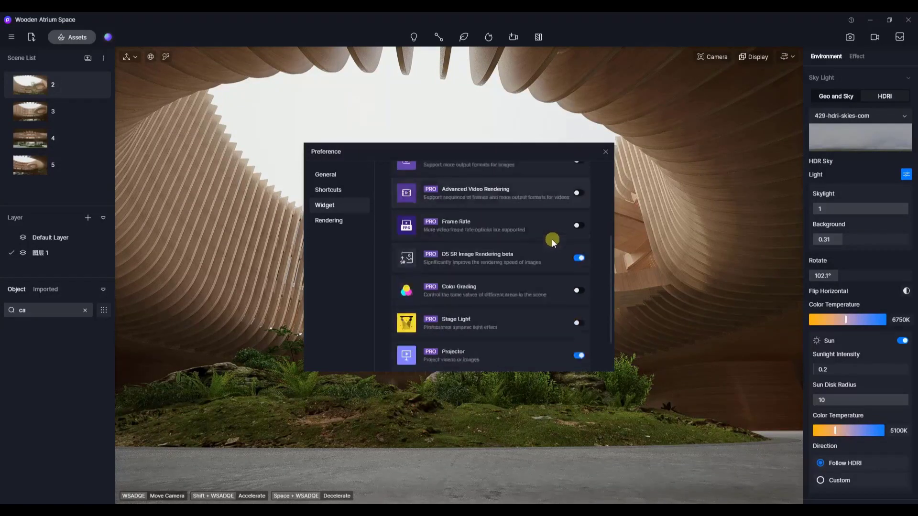
pyautogui.scroll(4, 552, 239)
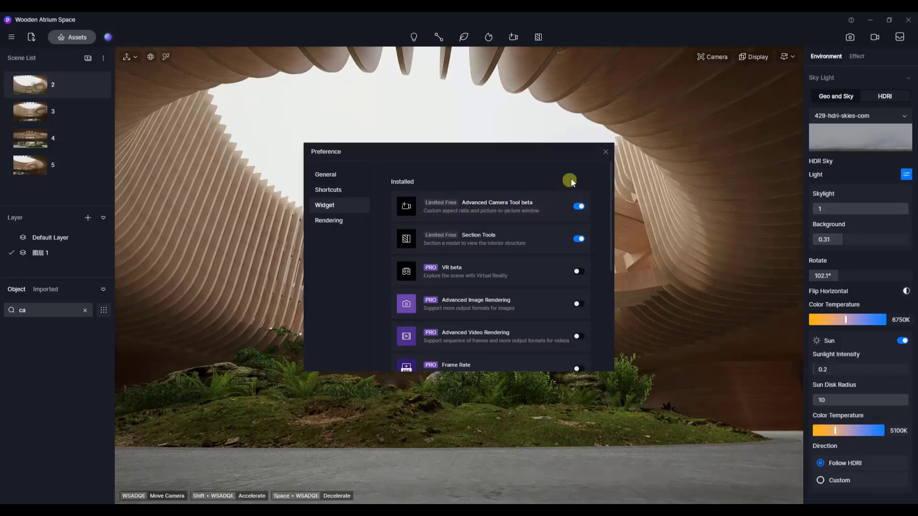
pyautogui.click(605, 152)
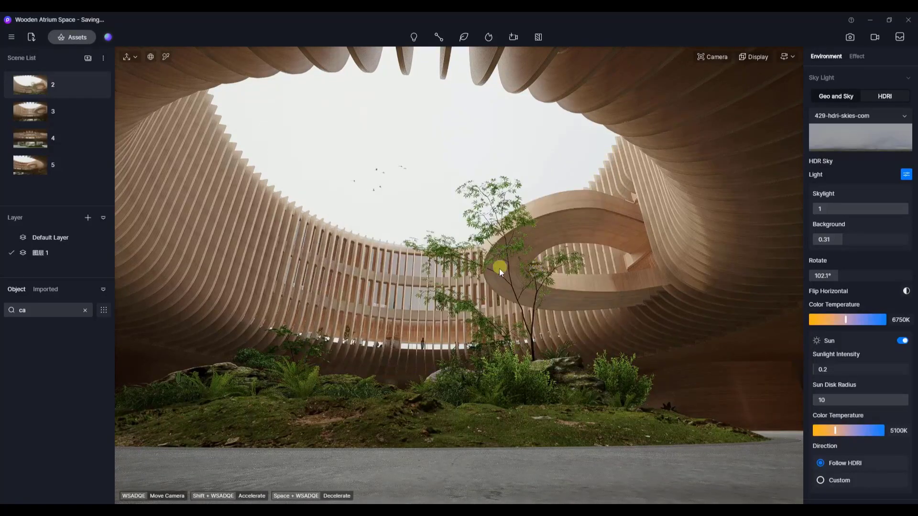
# - Bring the lounge seating area with pendant lamps into view and clear the object list's search filter
pyautogui.moveTo(473, 268); pyautogui.dragTo(457, 293, button='right')
pyautogui.press('w')
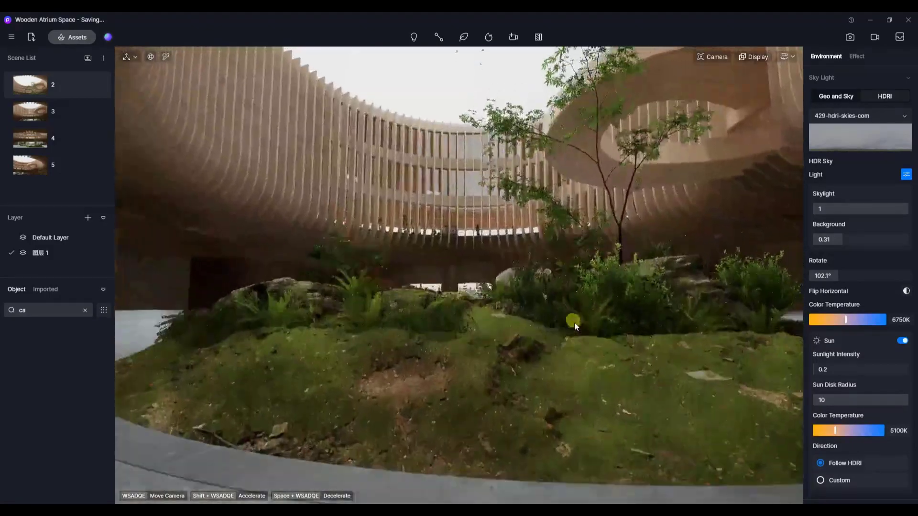
pyautogui.moveTo(574, 322); pyautogui.dragTo(589, 378, button='right')
pyautogui.scroll(-8, 589, 377)
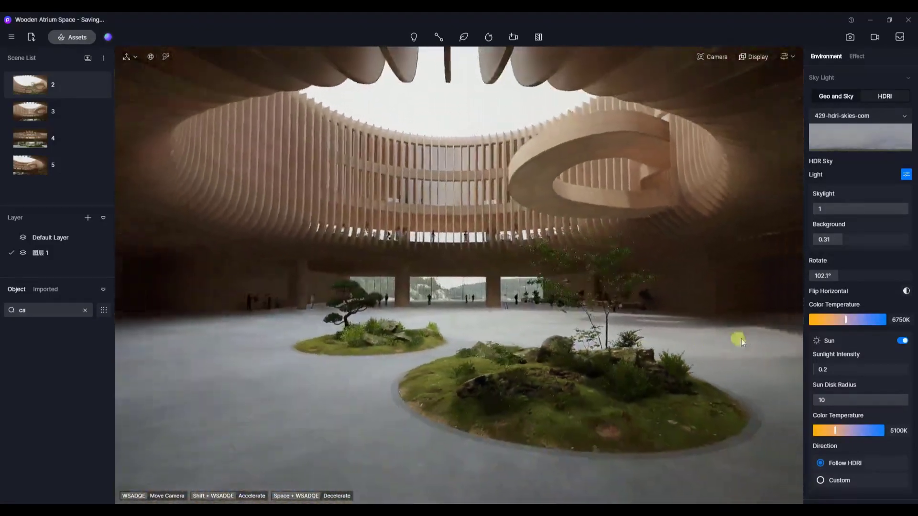
pyautogui.press('w')
pyautogui.moveTo(741, 338); pyautogui.dragTo(225, 369, button='right')
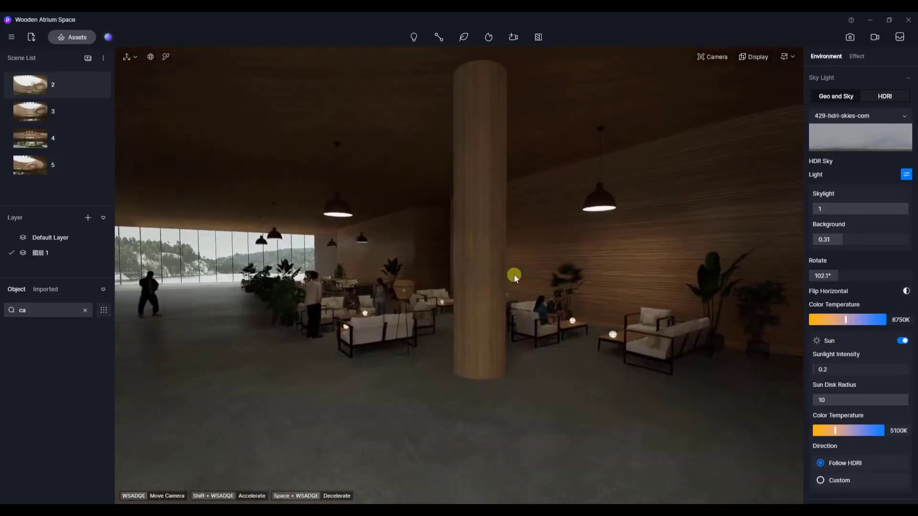
pyautogui.moveTo(515, 275); pyautogui.dragTo(441, 293, button='right')
pyautogui.click(87, 311)
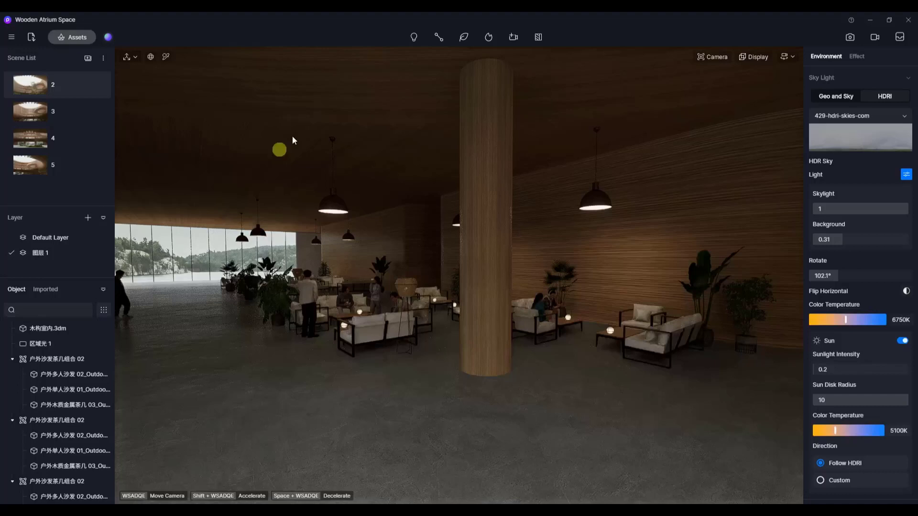
pyautogui.moveTo(458, 223); pyautogui.dragTo(483, 241, button='right')
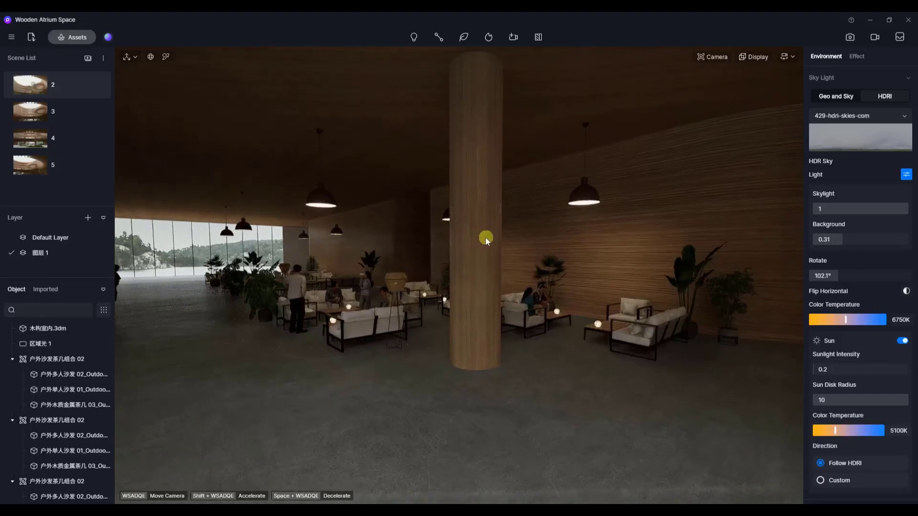
# - Add a new camera on the floor beside the lounge sofa and raise it to about Z 388
pyautogui.click(516, 40)
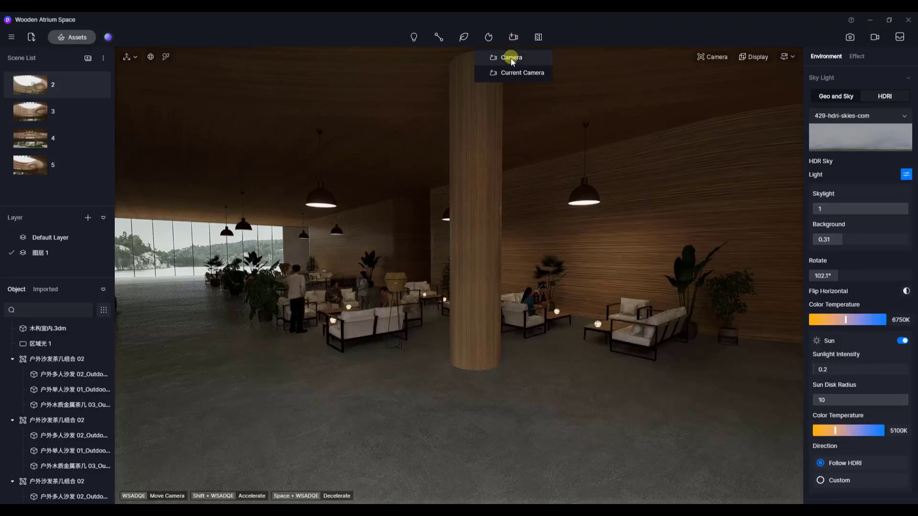
pyautogui.click(511, 58)
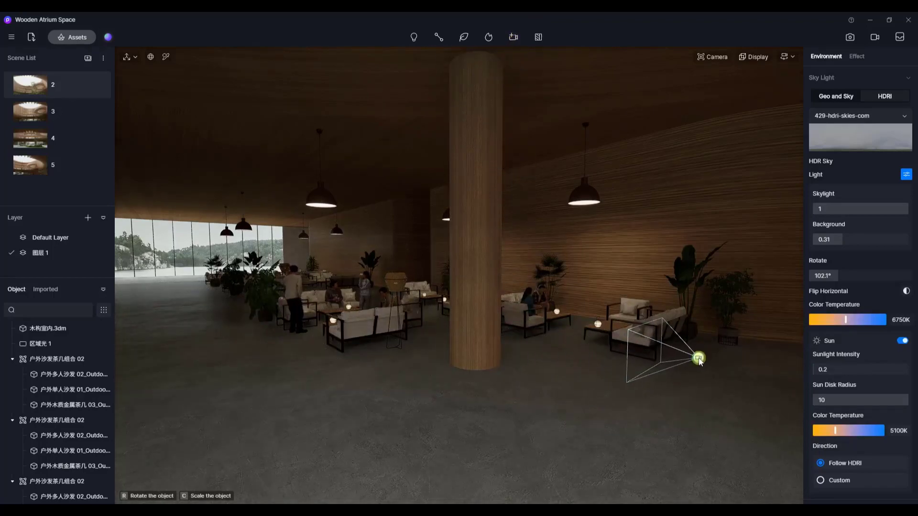
pyautogui.click(698, 358)
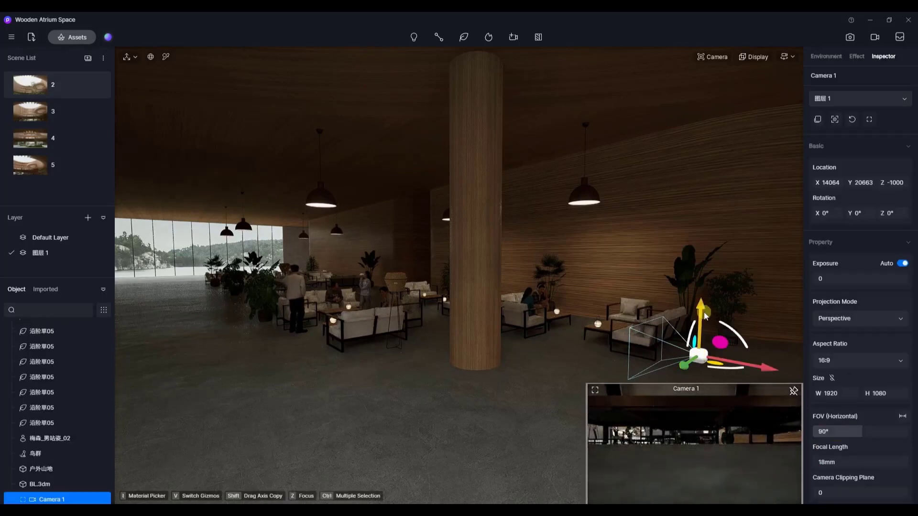
pyautogui.moveTo(699, 311); pyautogui.dragTo(692, 246)
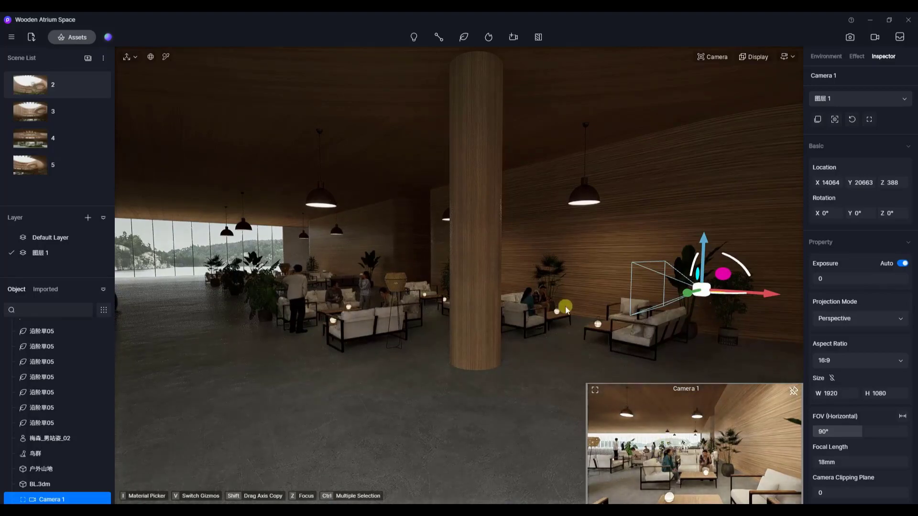
# - Shift Camera 1 away from the lounge seating along its X axis to about X 14551
pyautogui.moveTo(565, 310); pyautogui.dragTo(279, 323, button='right')
pyautogui.press('a')
pyautogui.press('d')
pyautogui.press('w')
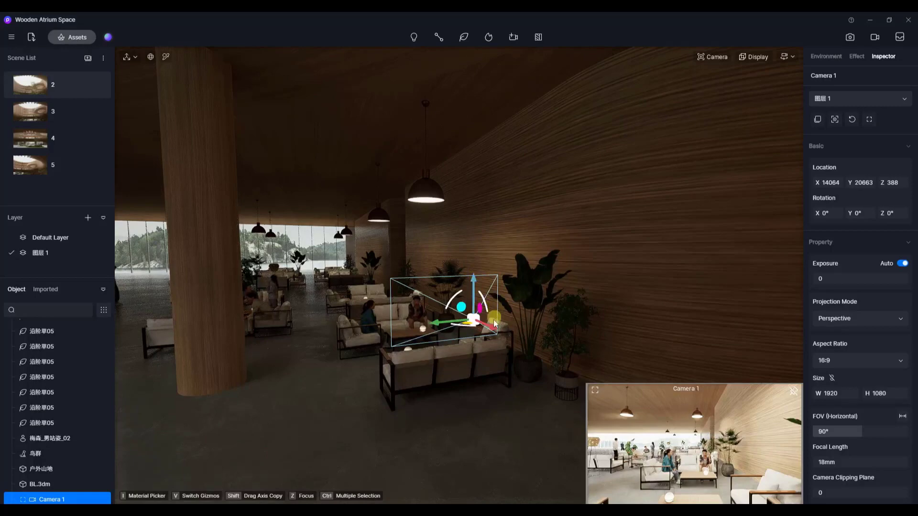
pyautogui.moveTo(495, 324); pyautogui.dragTo(475, 325)
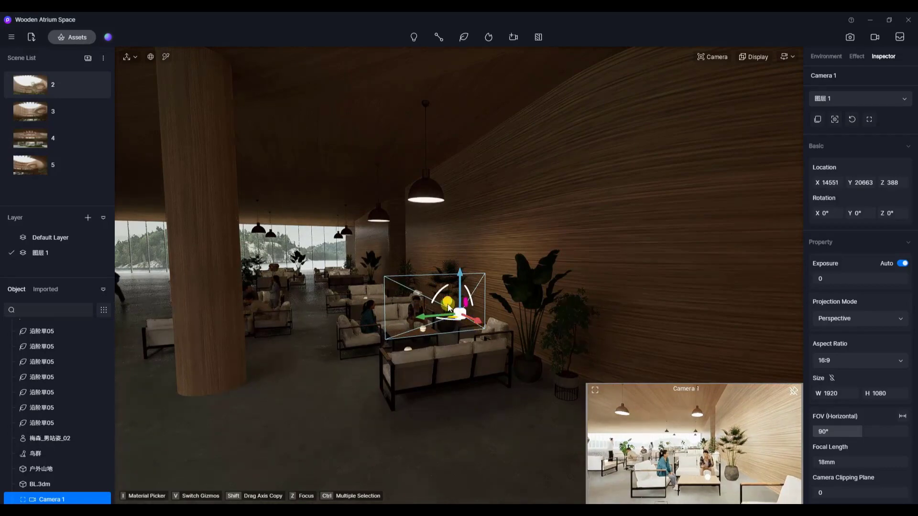
# - Compare Camera 1's preview window with the main view from the lounge back to the planted islands in the atrium
pyautogui.moveTo(444, 302); pyautogui.dragTo(419, 280)
pyautogui.press('s')
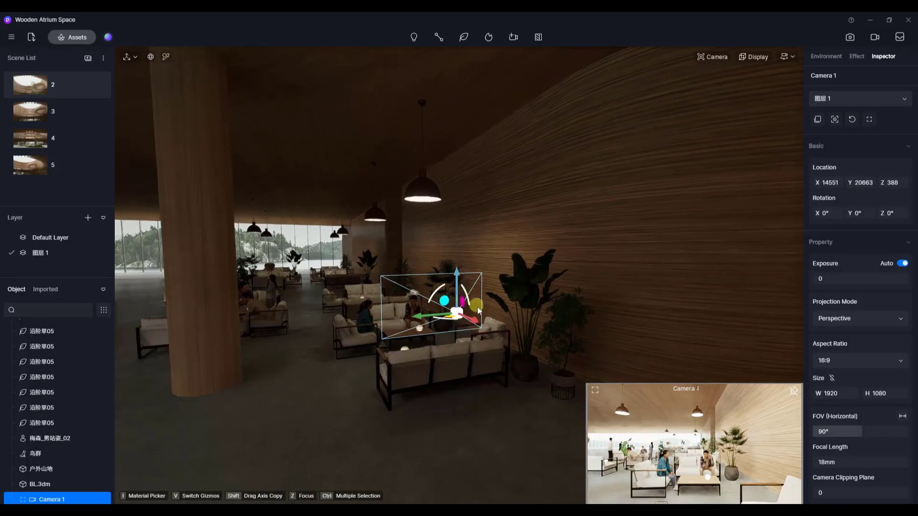
pyautogui.moveTo(477, 307); pyautogui.dragTo(525, 327, button='right')
pyautogui.scroll(-5, 526, 327)
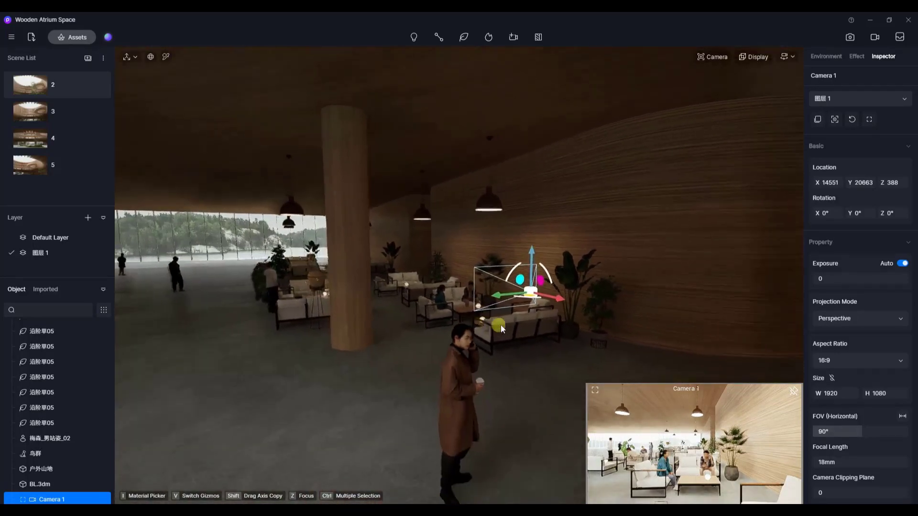
pyautogui.scroll(-3, 531, 329)
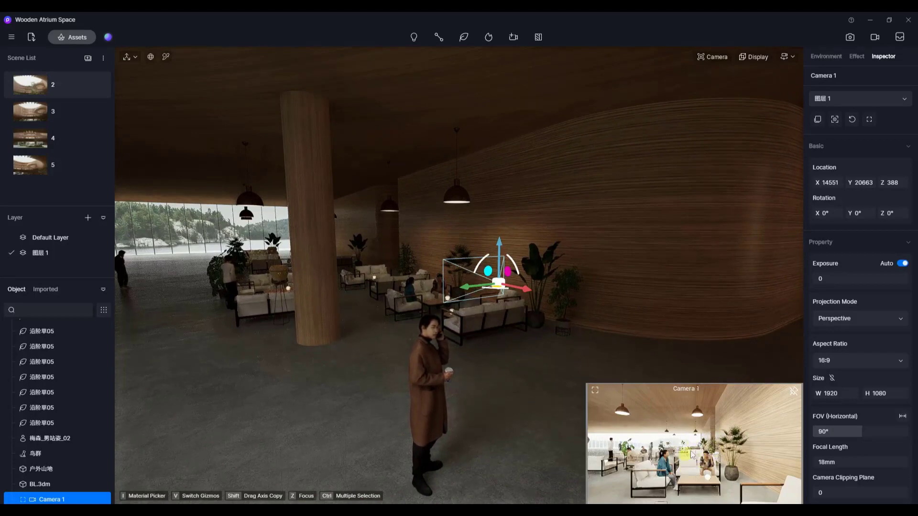
pyautogui.moveTo(474, 268); pyautogui.dragTo(180, 290, button='right')
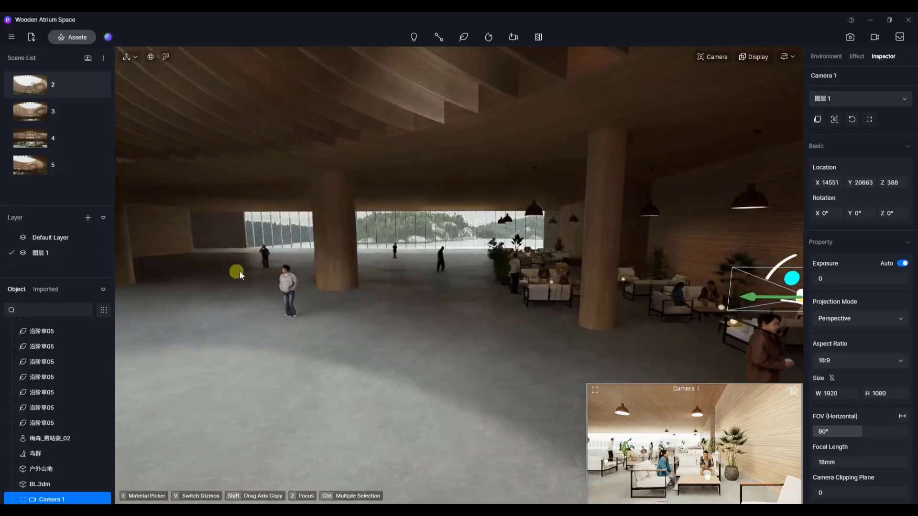
pyautogui.moveTo(239, 272); pyautogui.dragTo(24, 266, button='right')
pyautogui.moveTo(718, 270); pyautogui.dragTo(45, 251, button='right')
pyautogui.moveTo(595, 263); pyautogui.dragTo(623, 272, button='right')
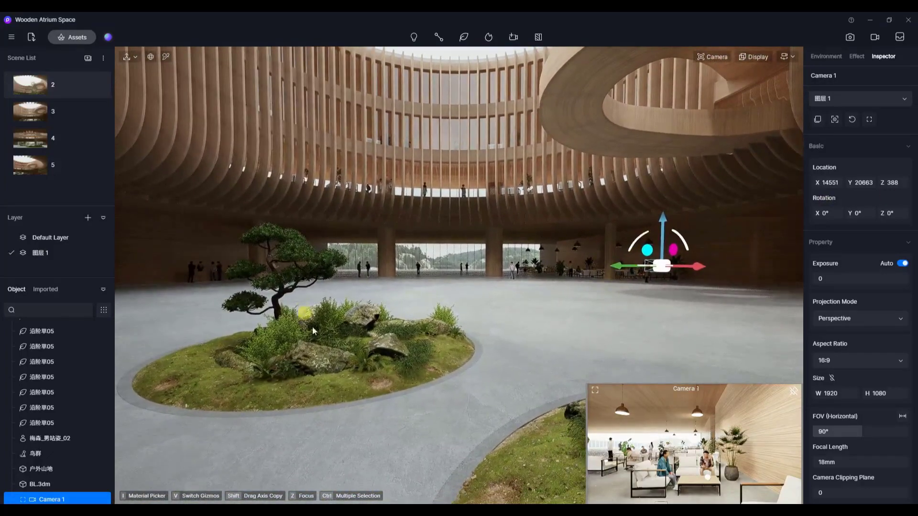
pyautogui.moveTo(416, 294); pyautogui.dragTo(460, 323, button='right')
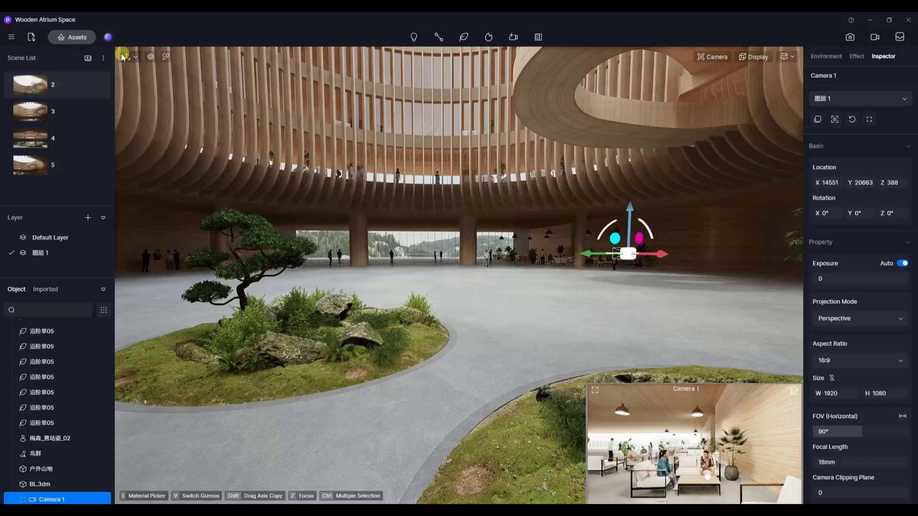
# - Apply the D5 Curated Exterior-Sunny environment preset to the scene and close the Studio window
pyautogui.click(108, 37)
pyautogui.click(396, 128)
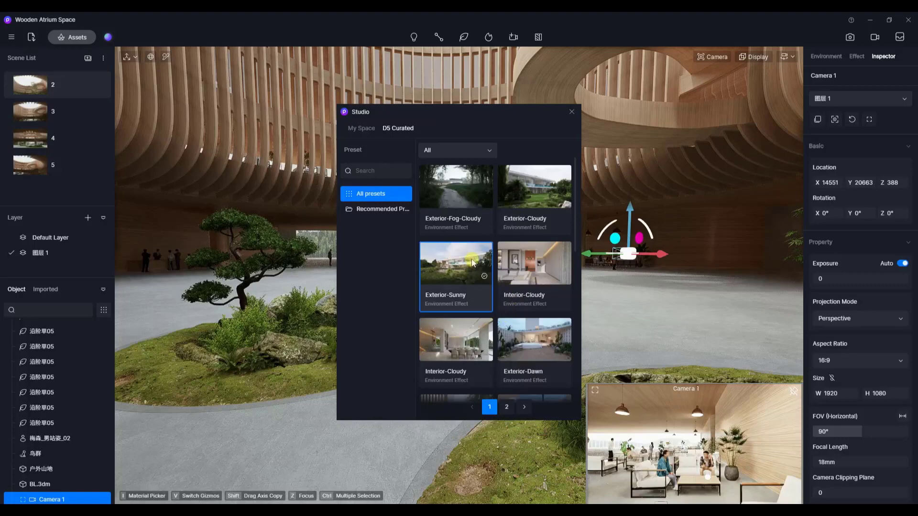
pyautogui.click(449, 277)
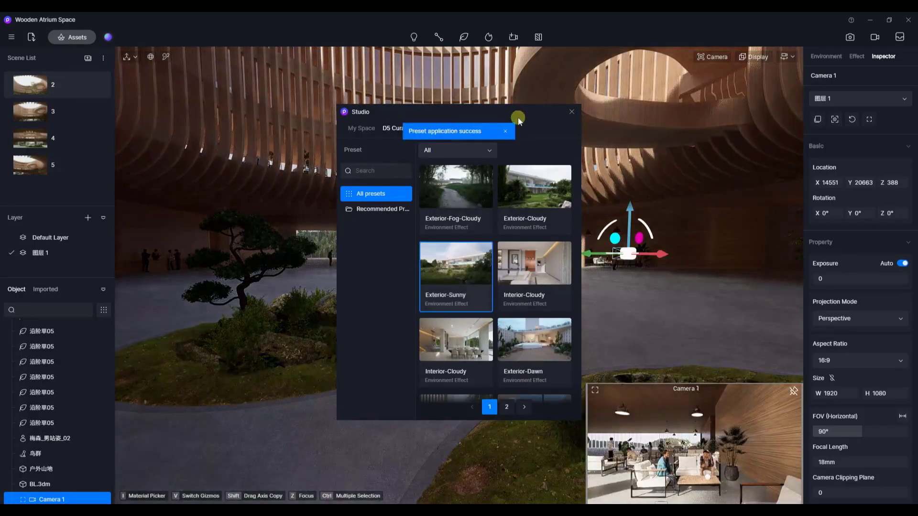
pyautogui.click(564, 112)
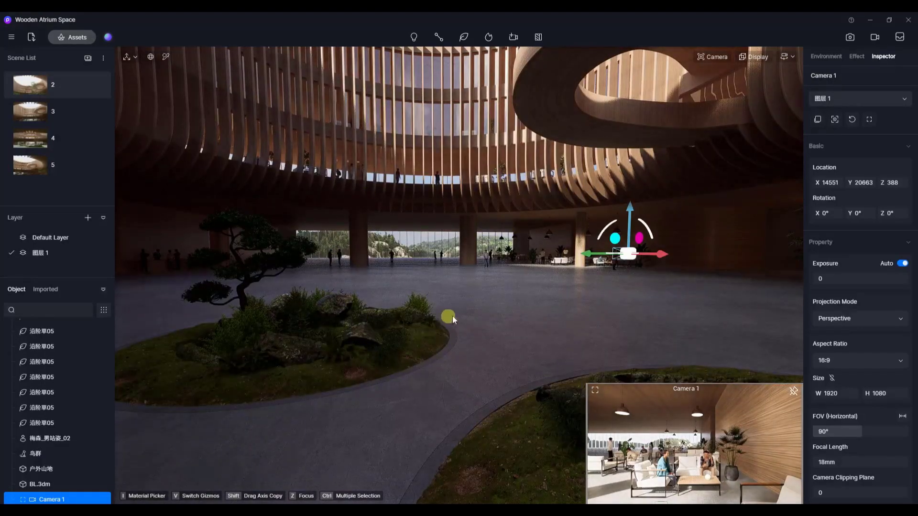
# - Select the atrium building model, reselect Camera 1 and pin its preview window
pyautogui.moveTo(452, 316); pyautogui.dragTo(471, 332, button='right')
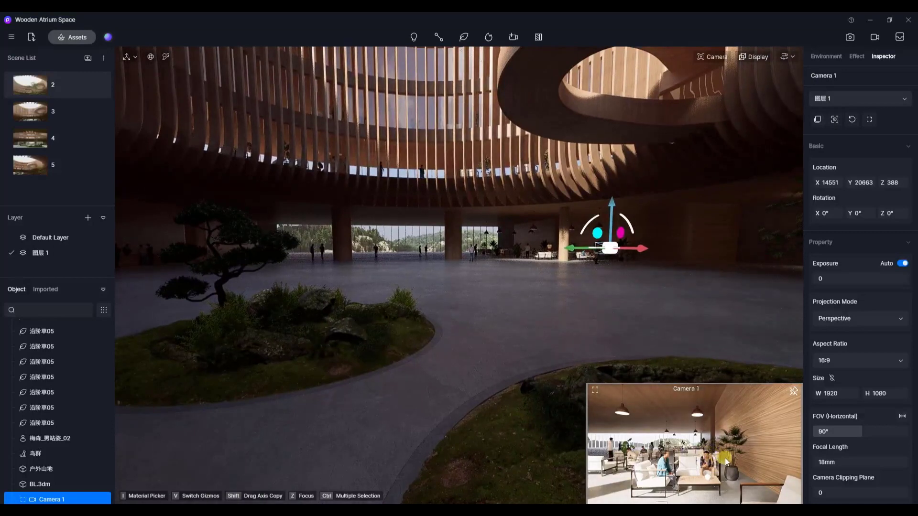
pyautogui.click(514, 290)
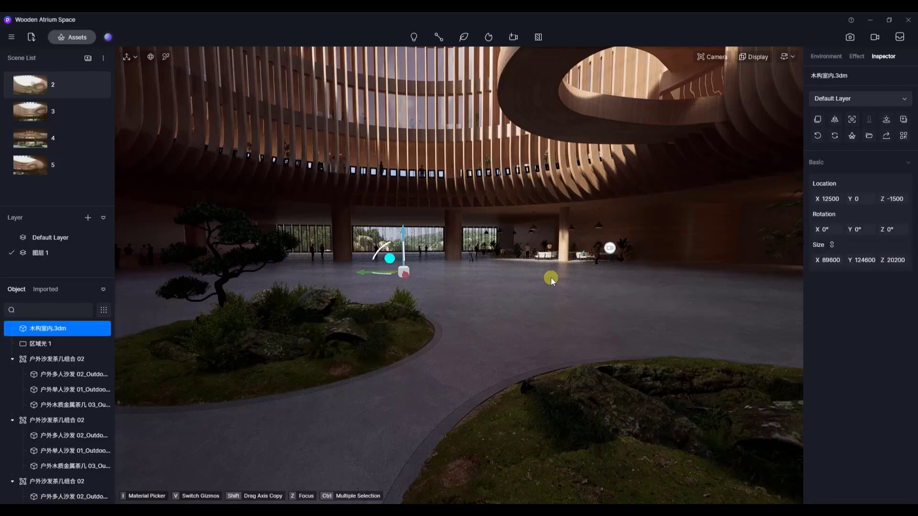
pyautogui.click(611, 249)
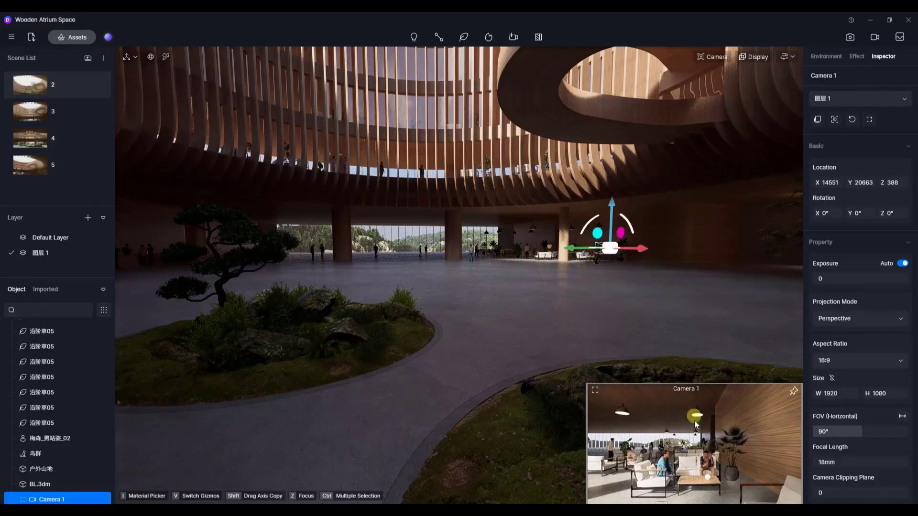
# - Check the pinned Camera 1 preview with the camera deselected and with the atrium building model selected
pyautogui.moveTo(576, 345); pyautogui.dragTo(440, 262, button='right')
pyautogui.click(450, 254)
pyautogui.click(334, 248)
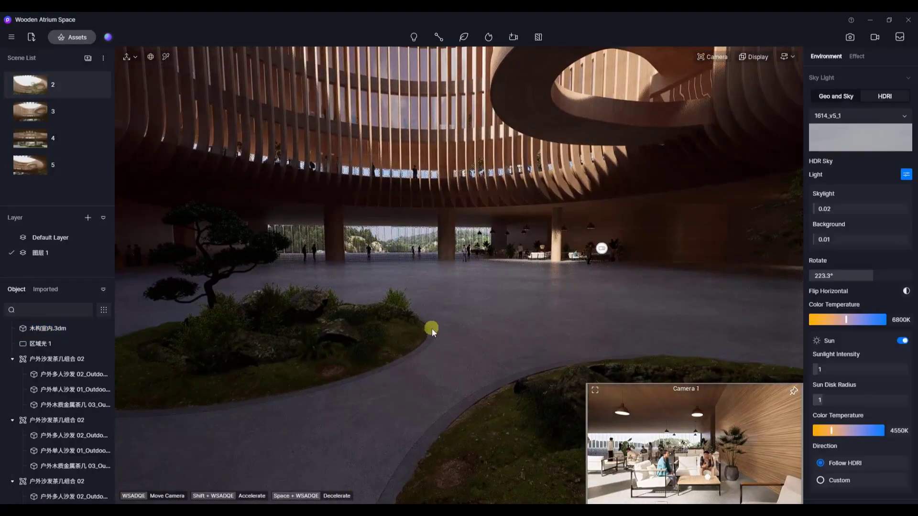
pyautogui.click(432, 329)
pyautogui.moveTo(549, 350); pyautogui.dragTo(386, 244, button='right')
pyautogui.click(385, 246)
pyautogui.moveTo(580, 278); pyautogui.dragTo(812, 146, button='right')
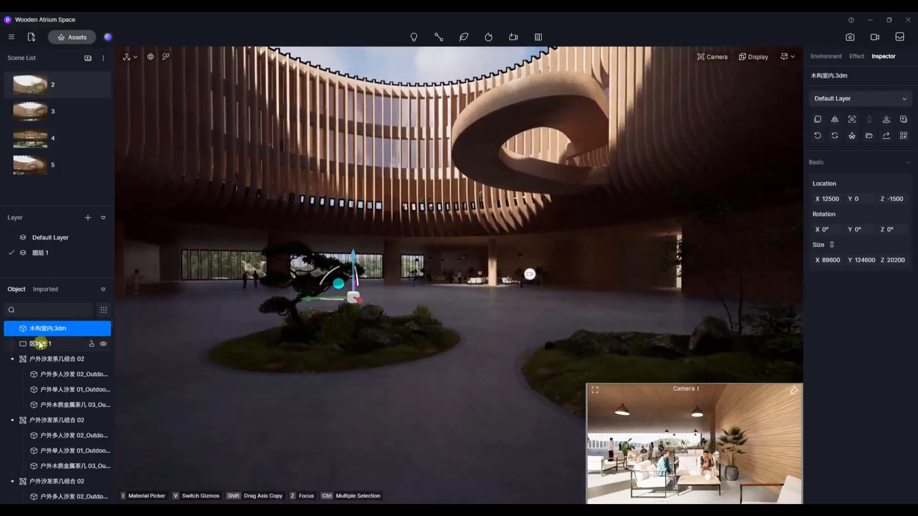
# - Collapse the first two 户外沙发茶几组合 02 groups in the object list
pyautogui.click(12, 359)
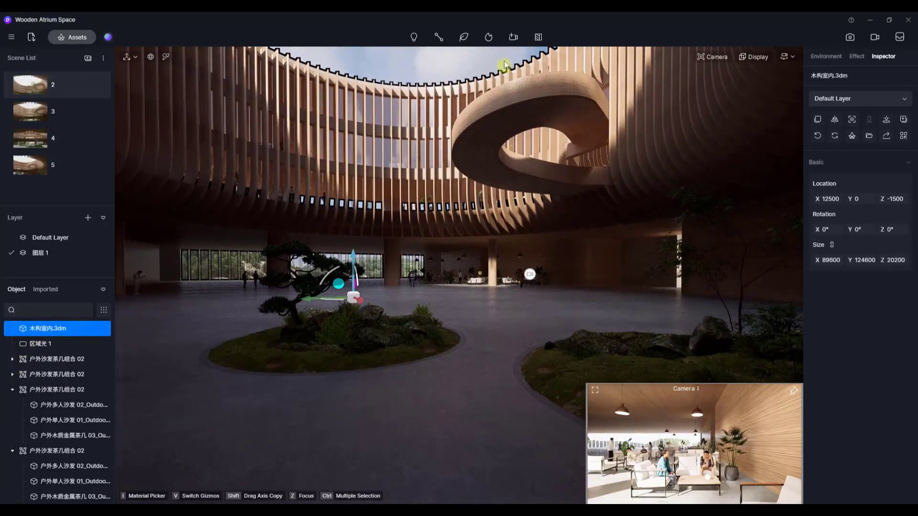
# - Place a second camera on the atrium floor facing the bonsai planting island, rotate it to Y 23°, Z 18° and raise it to Z -964
pyautogui.click(512, 37)
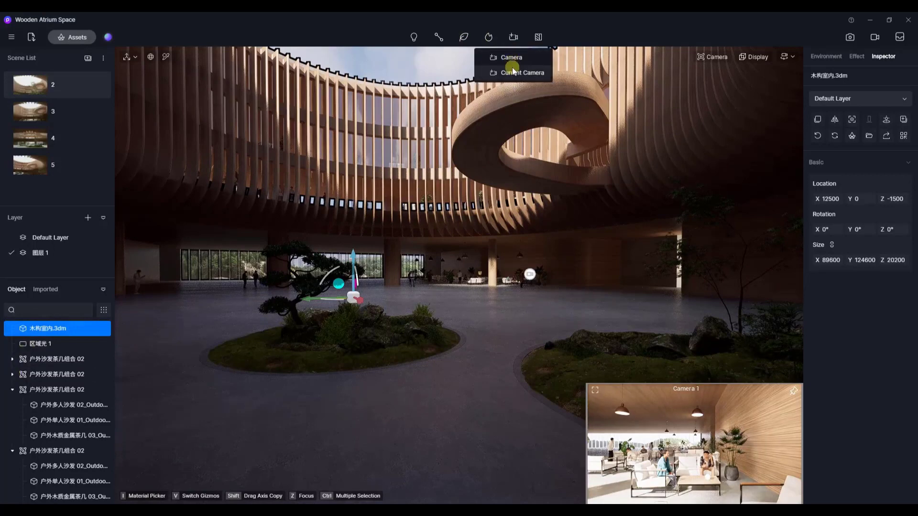
pyautogui.click(512, 65)
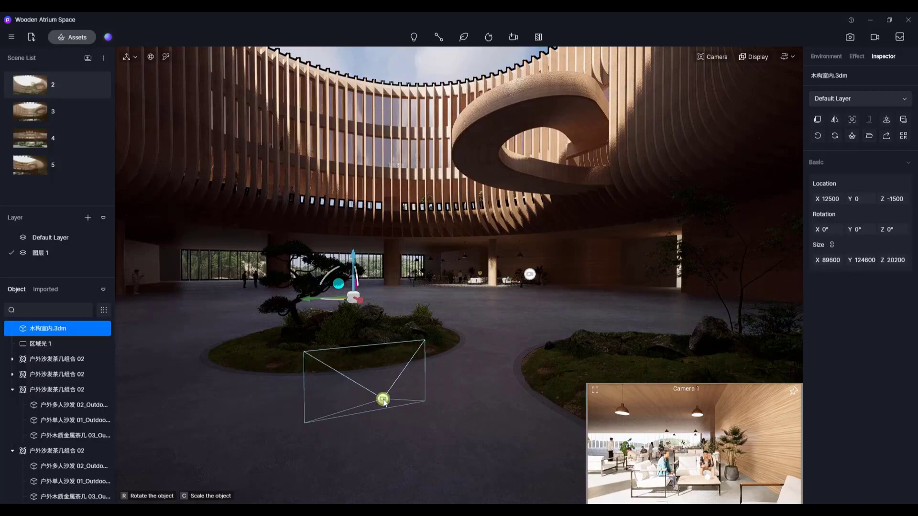
pyautogui.click(382, 401)
pyautogui.moveTo(389, 387); pyautogui.dragTo(352, 414)
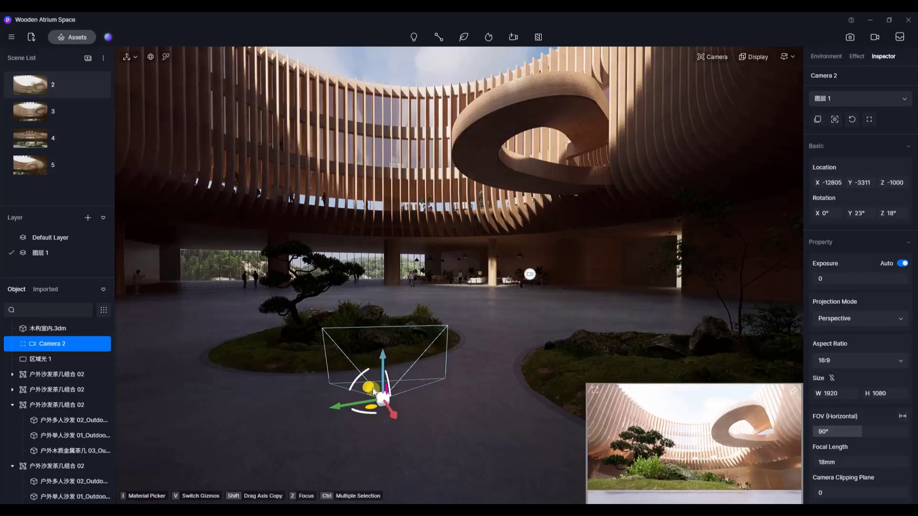
pyautogui.moveTo(383, 368); pyautogui.dragTo(385, 364)
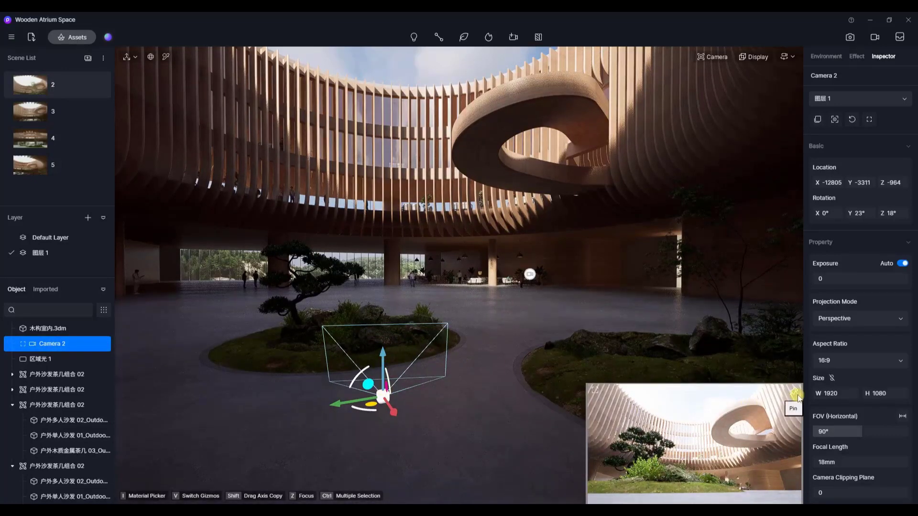
# - Alternate the selection between Camera 1 and Camera 2 in the scene to compare their preview windows
pyautogui.click(532, 278)
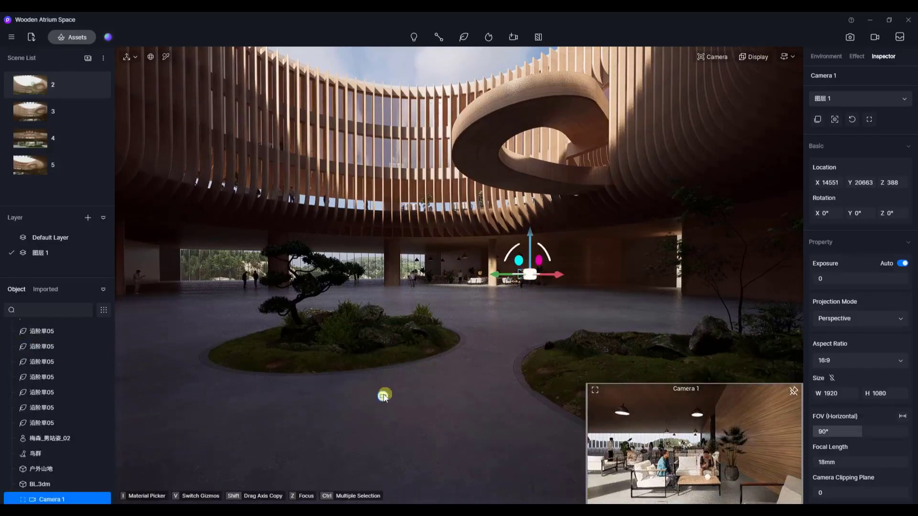
pyautogui.click(384, 396)
pyautogui.click(530, 277)
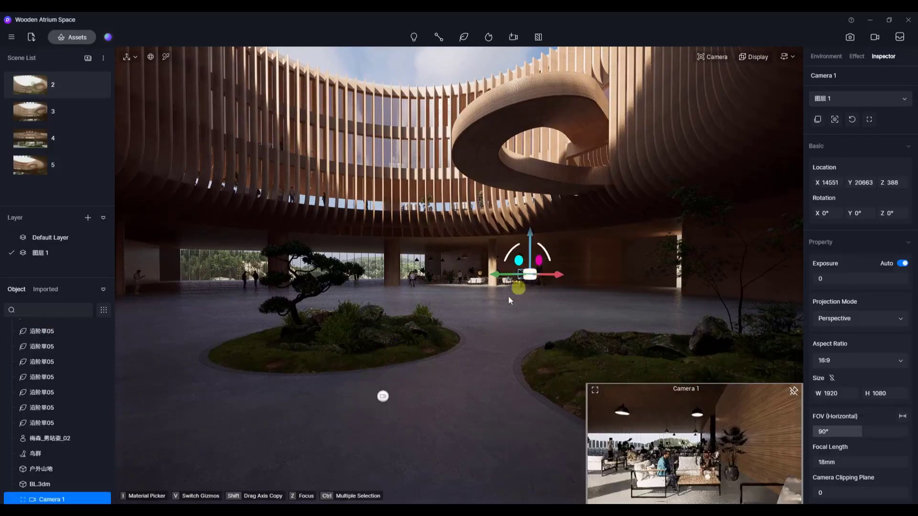
pyautogui.click(385, 396)
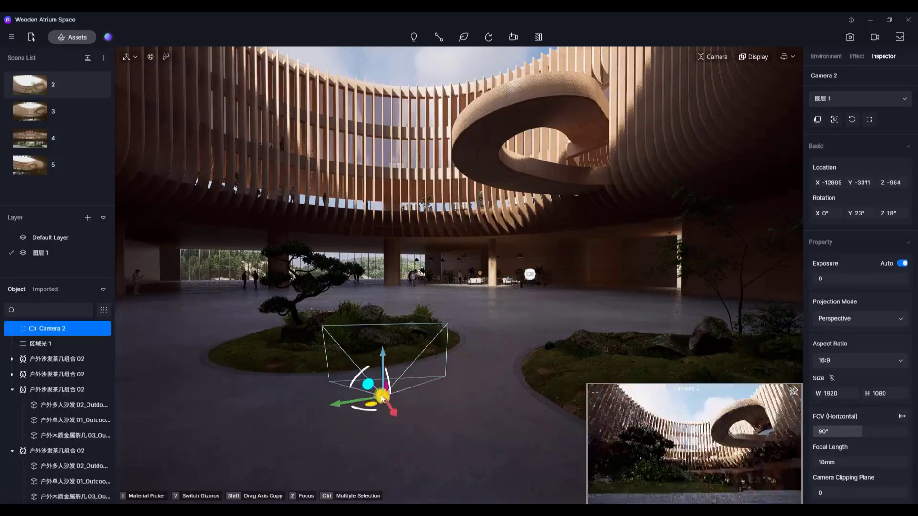
pyautogui.click(531, 274)
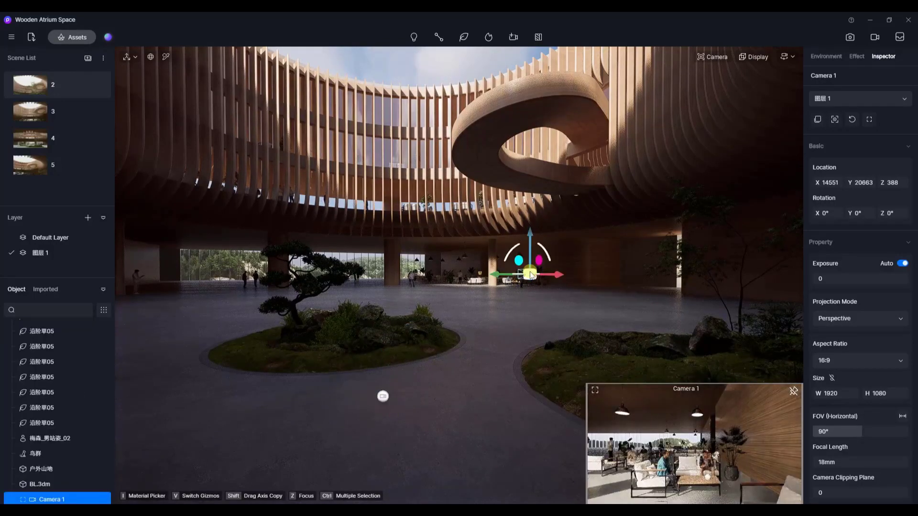
pyautogui.click(385, 396)
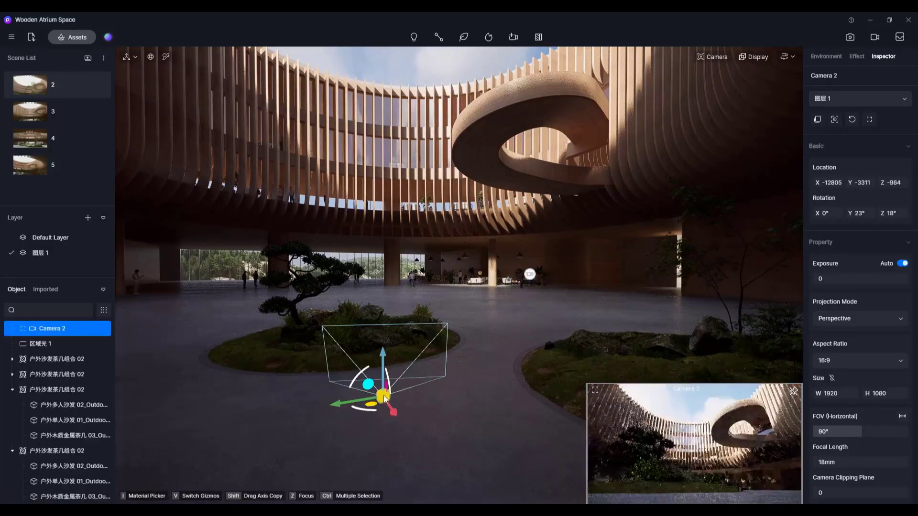
# - Filter the object list to show only cameras and rename Camera 2 as LargeSpace
pyautogui.click(104, 311)
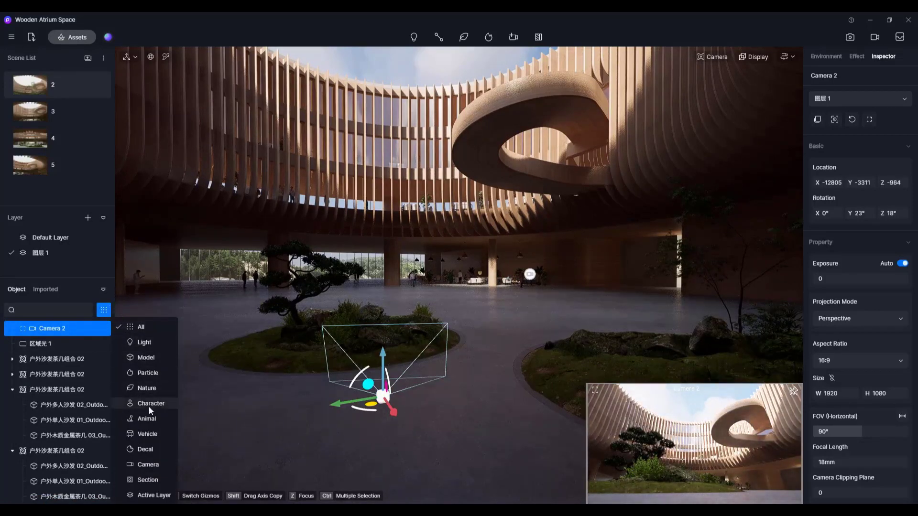
pyautogui.click(148, 465)
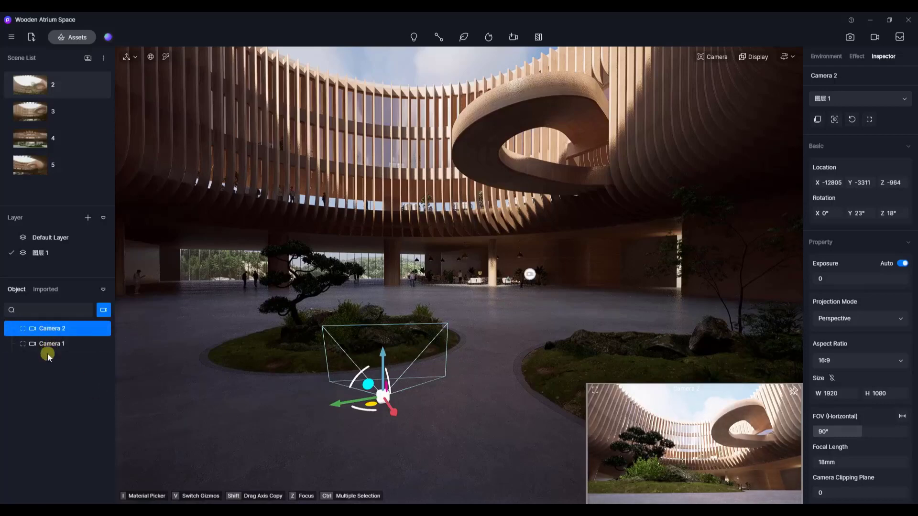
pyautogui.rightClick(53, 329)
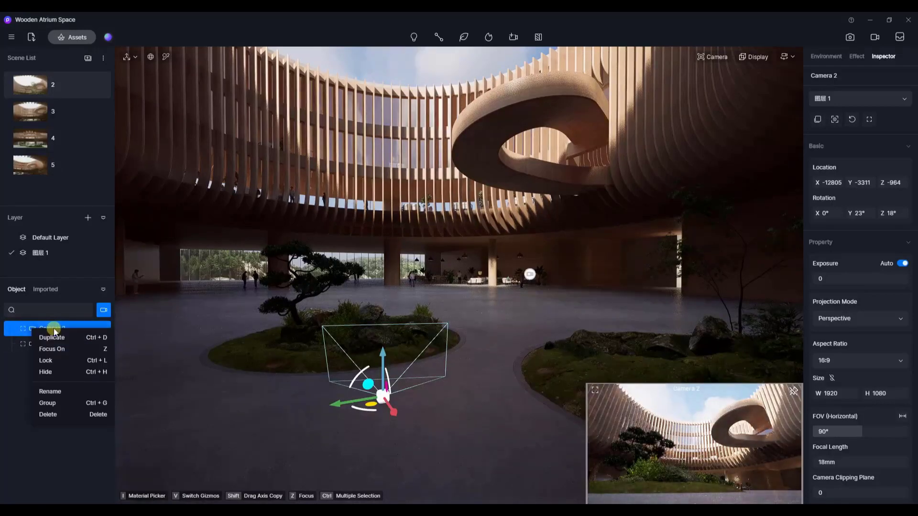
pyautogui.click(55, 394)
pyautogui.write('LargeSpace')
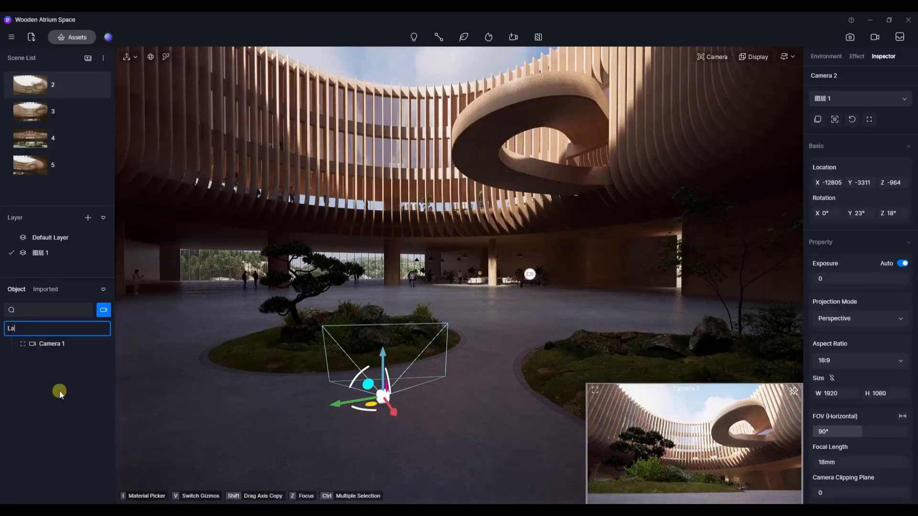
pyautogui.press('Return')
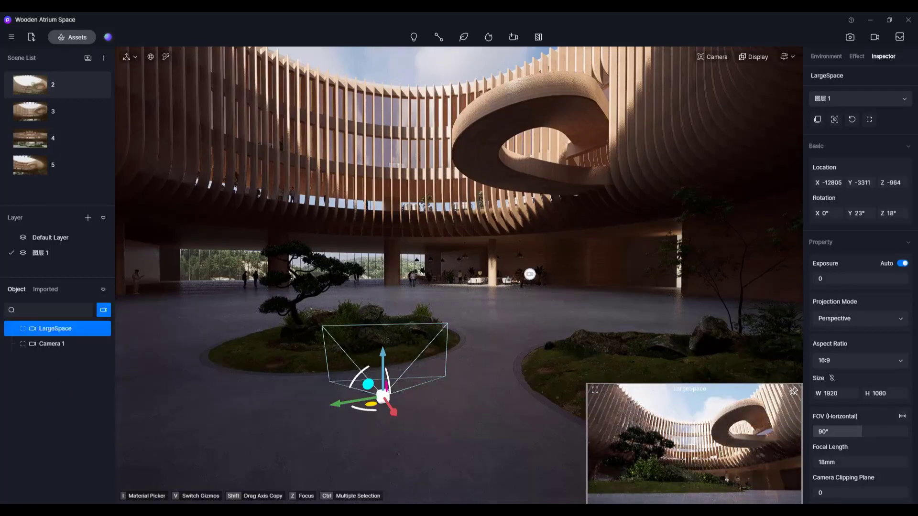
# - Rename Camera 1 as SmallSpace
pyautogui.click(48, 348)
pyautogui.rightClick(48, 348)
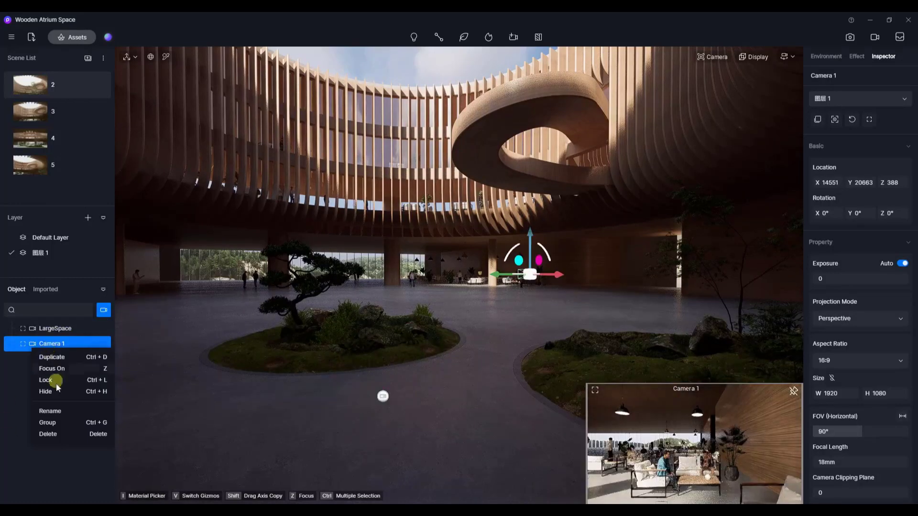
pyautogui.click(62, 412)
pyautogui.write('SmallSpace')
pyautogui.press('Return')
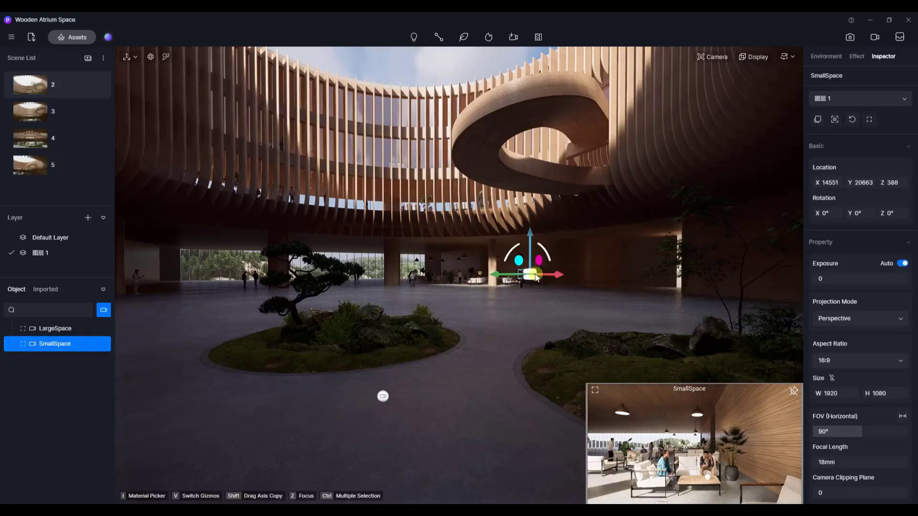
# - Switch the main view back and forth between the SmallSpace and LargeSpace cameras, ending on SmallSpace
pyautogui.click(23, 345)
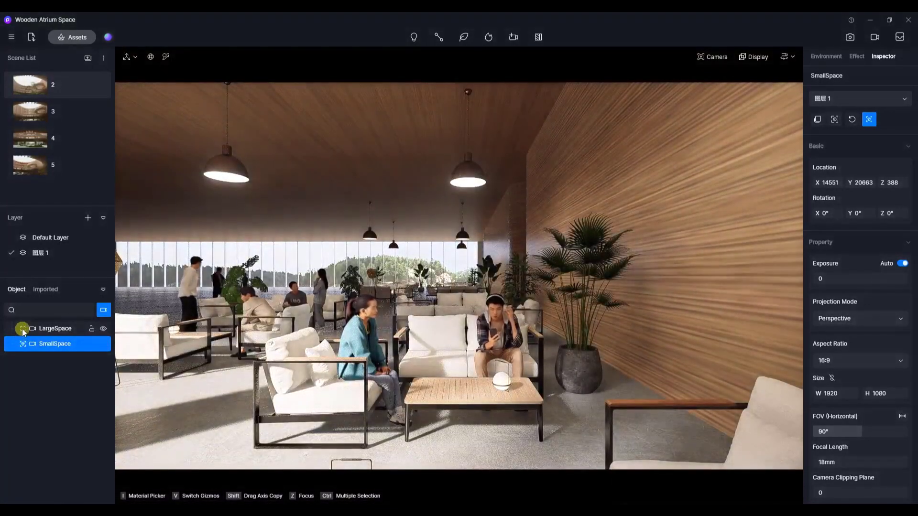
pyautogui.click(21, 329)
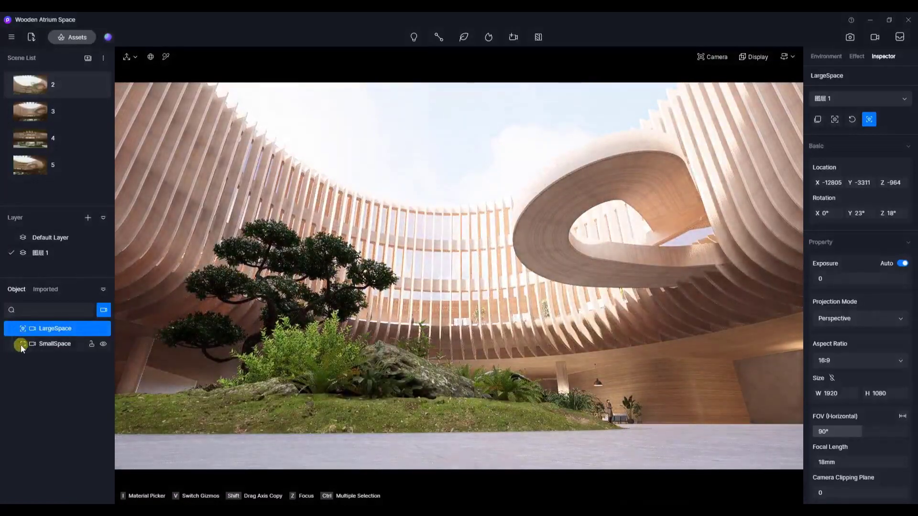
pyautogui.click(21, 345)
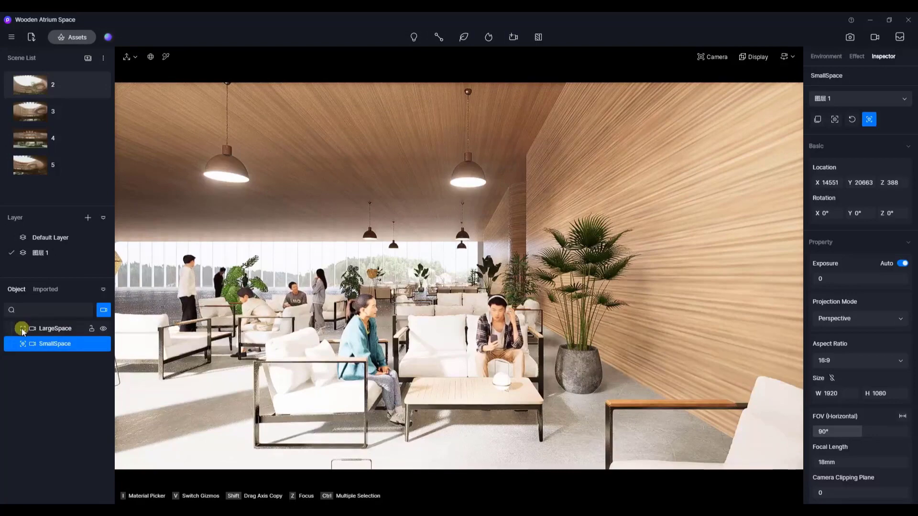
pyautogui.click(21, 329)
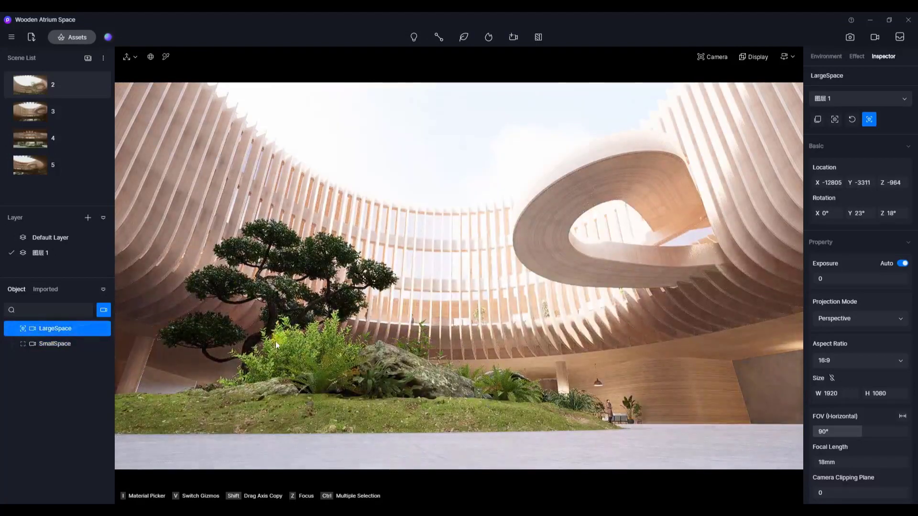
pyautogui.click(22, 344)
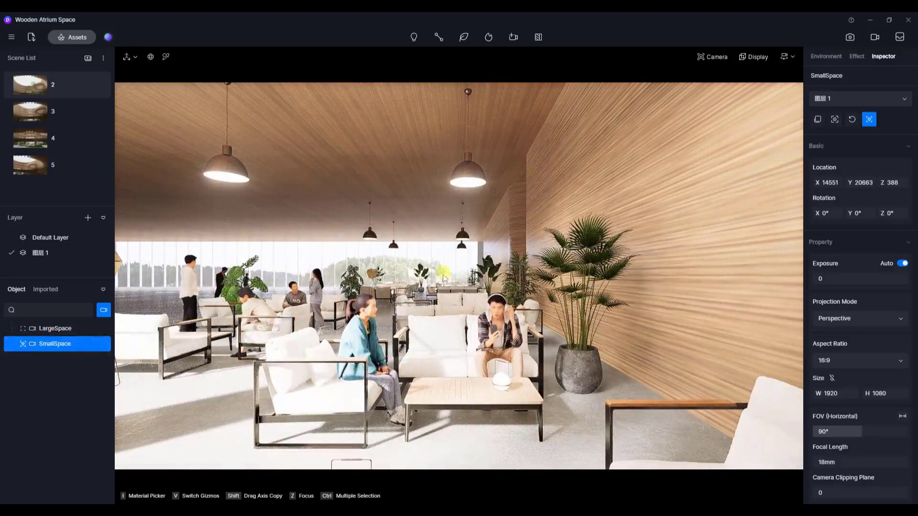
# - Select LargeSpace and SmallSpace in turn to check their picture-in-picture previews without changing the main view's camera
pyautogui.click(51, 330)
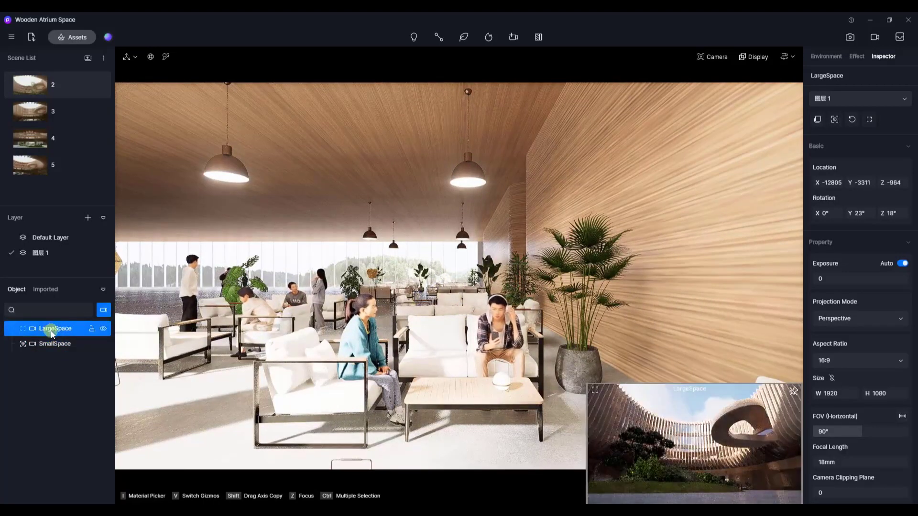
pyautogui.click(52, 344)
pyautogui.click(58, 330)
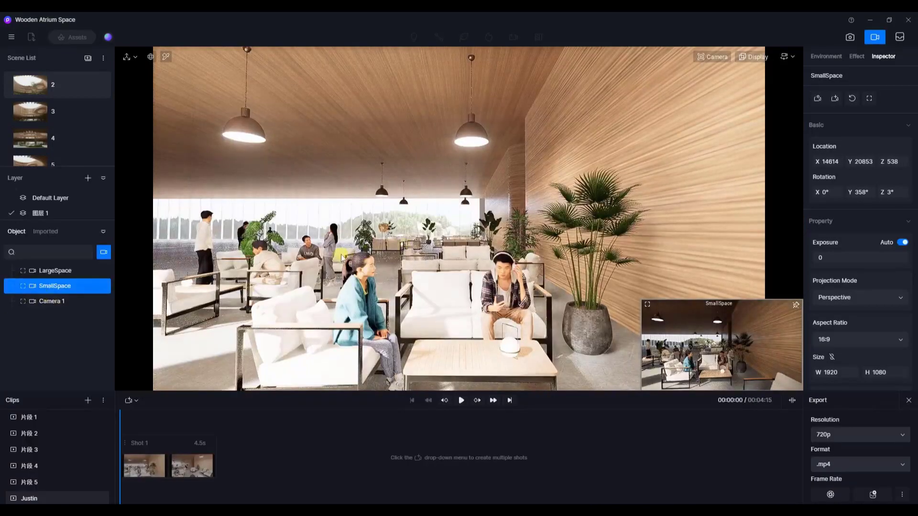
pyautogui.moveTo(340, 256); pyautogui.dragTo(526, 324, button='right')
pyautogui.moveTo(559, 300); pyautogui.dragTo(529, 294)
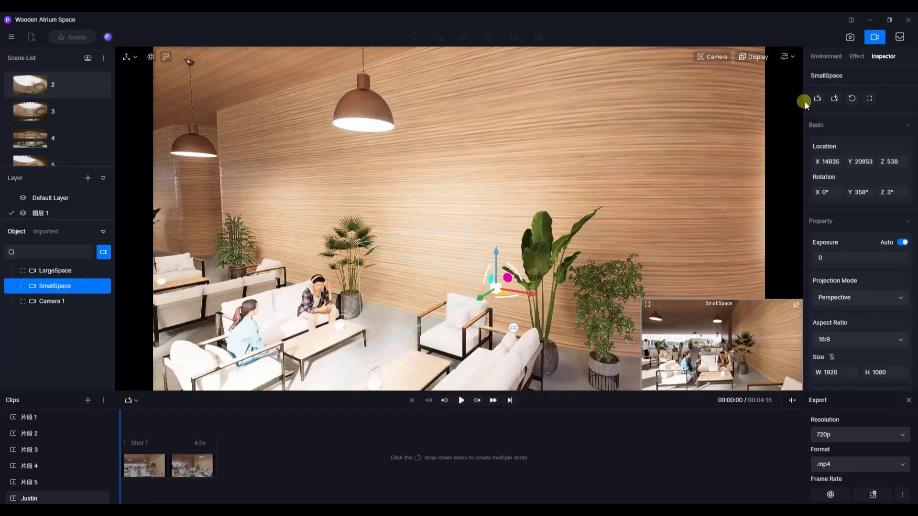
# - Select the standing woman beside the rear sofas and check the keyframe controls in her properties
pyautogui.moveTo(804, 102); pyautogui.dragTo(213, 218, button='right')
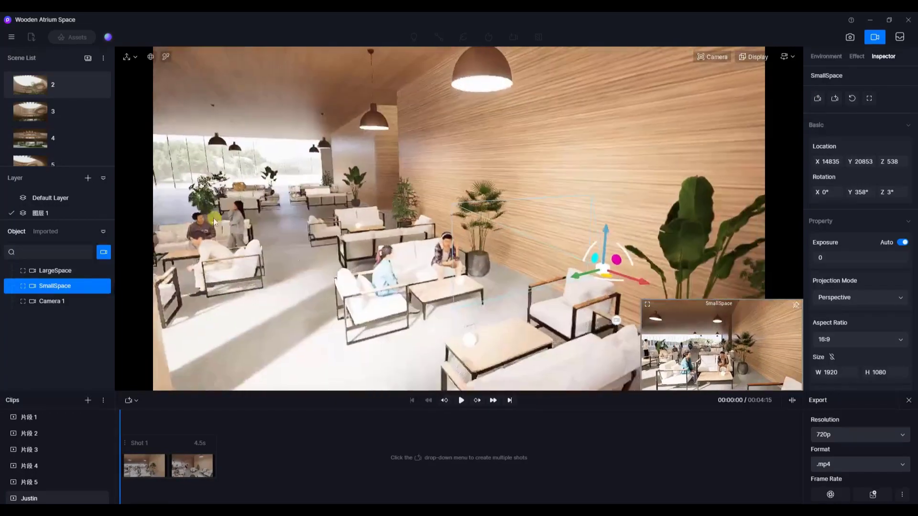
pyautogui.click(241, 230)
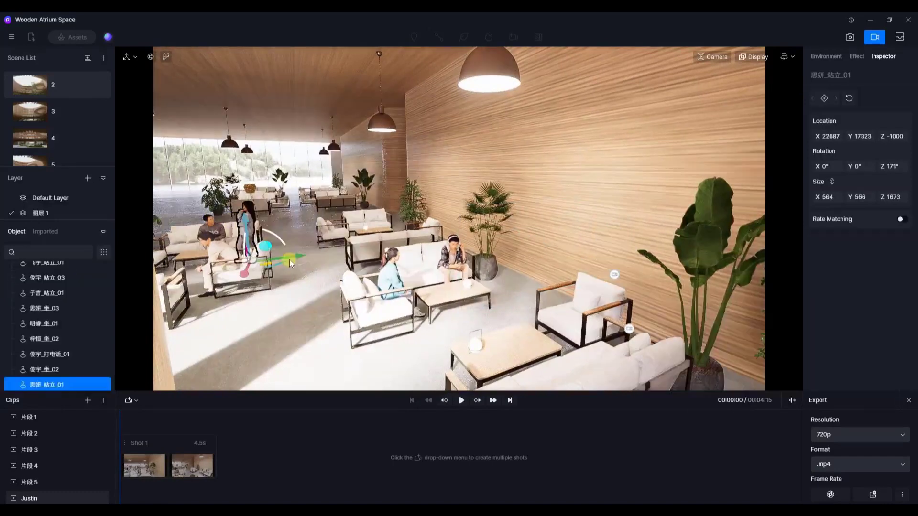
pyautogui.click(827, 99)
pyautogui.click(836, 99)
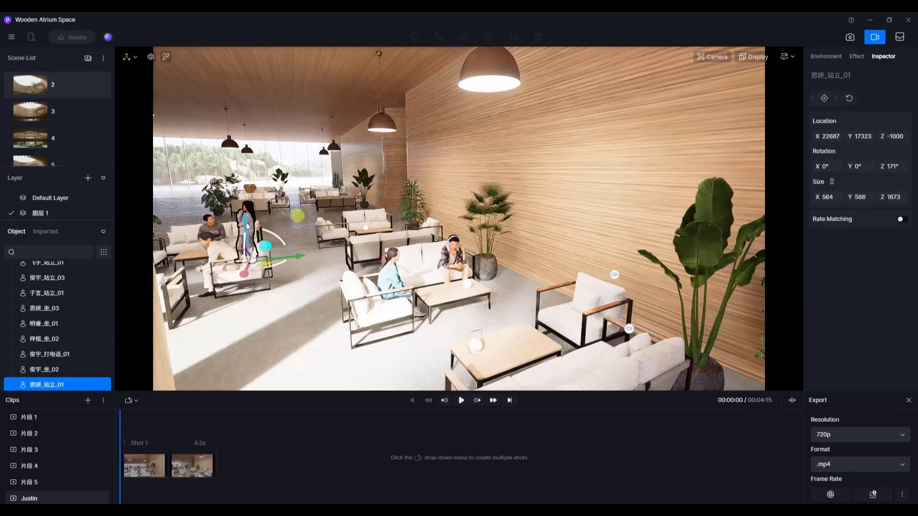
# - Reselect the SmallSpace camera in the lounge and move it along its X axis to 14940
pyautogui.click(615, 277)
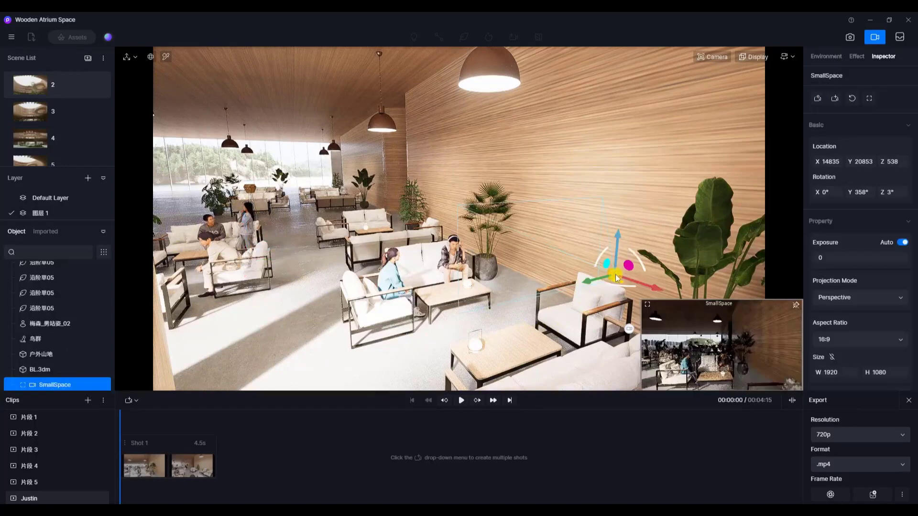
pyautogui.moveTo(650, 286); pyautogui.dragTo(608, 271)
pyautogui.moveTo(536, 243); pyautogui.dragTo(427, 268, button='middle')
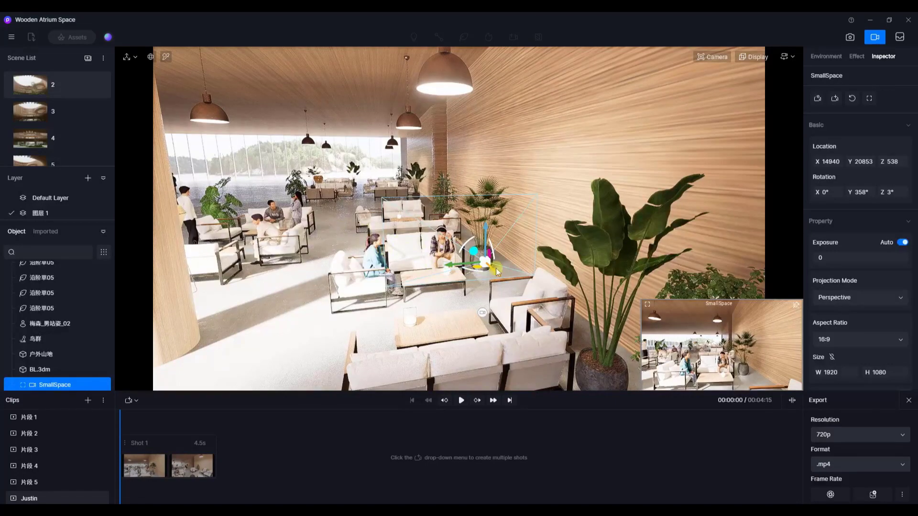
pyautogui.moveTo(479, 232); pyautogui.dragTo(608, 242, button='middle')
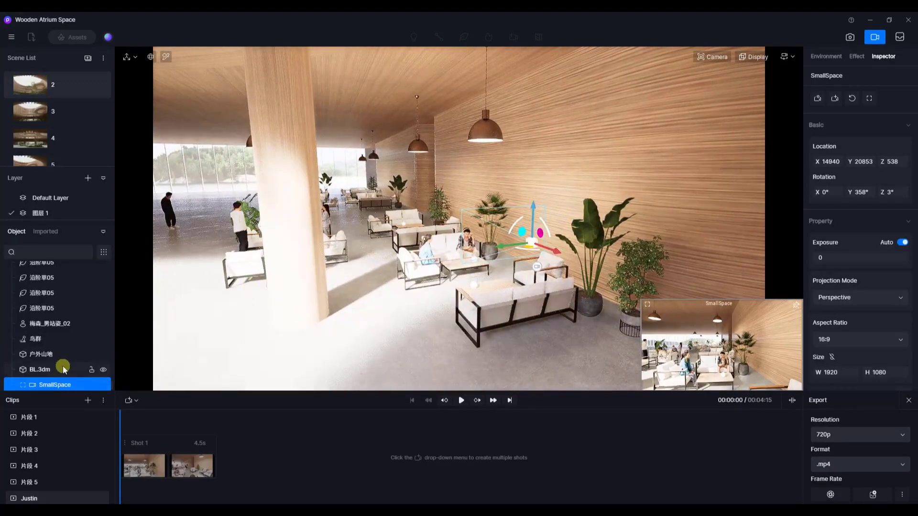
# - Filter the object list to cameras and select the 9:16 Camera 1 to show its preview
pyautogui.scroll(3, 64, 359)
pyautogui.click(103, 252)
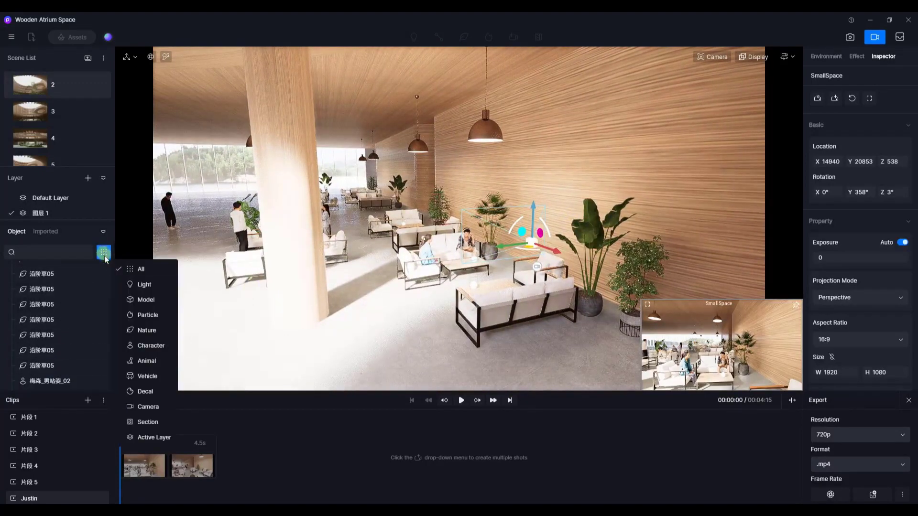
pyautogui.click(153, 406)
pyautogui.click(46, 301)
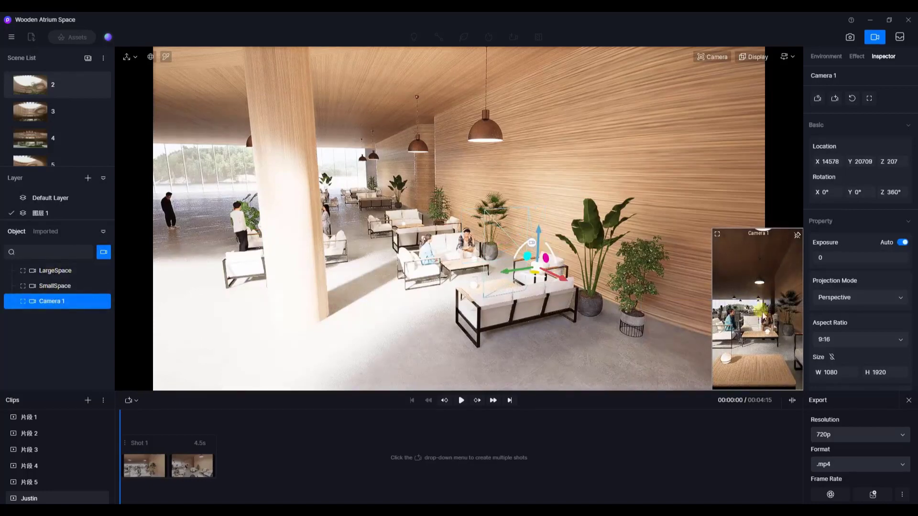
# - Apply the D5 Curated Exterior-Fog-Cloudy environment preset, followed by the modern-room Interior-Cloudy preset, with Camera 1's preview showing
pyautogui.click(108, 38)
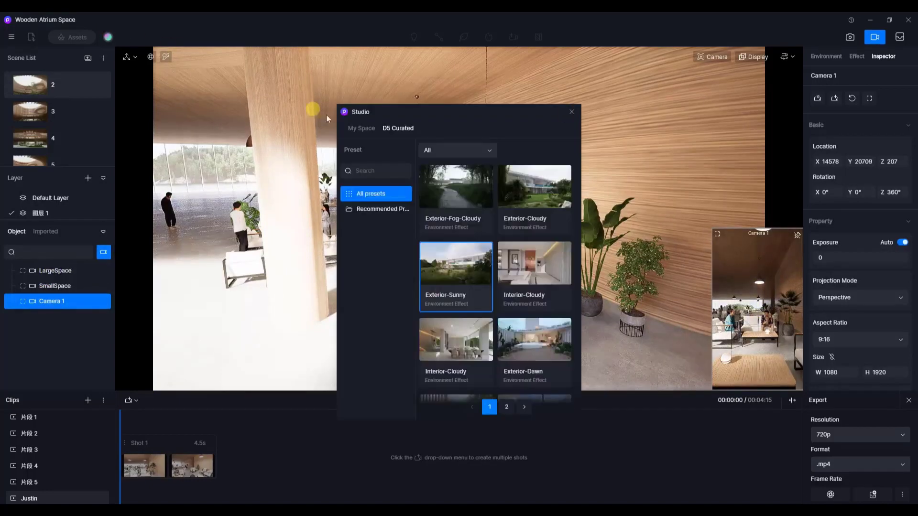
pyautogui.click(460, 193)
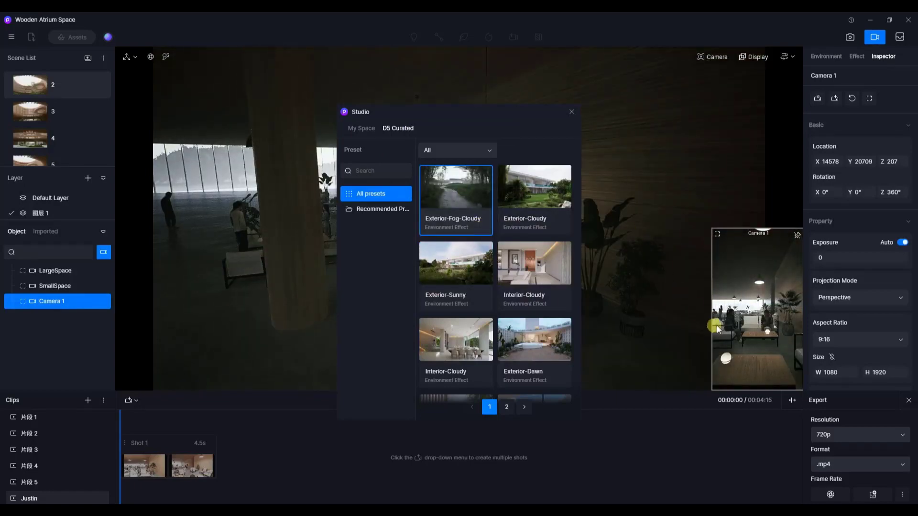
pyautogui.click(534, 270)
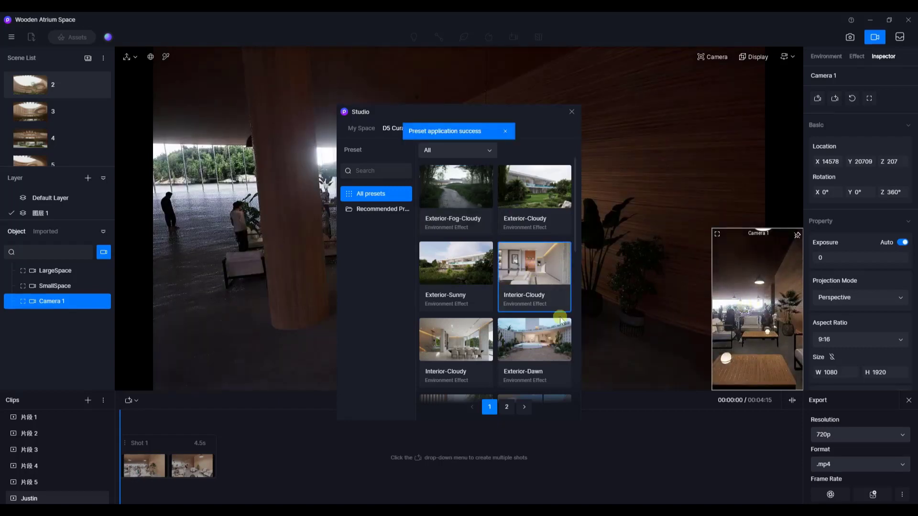
# - Apply the dining-room Interior-Cloudy environment preset, followed by the poolside Exterior-Dawn preset, with Camera 1's preview showing
pyautogui.scroll(-3, 531, 277)
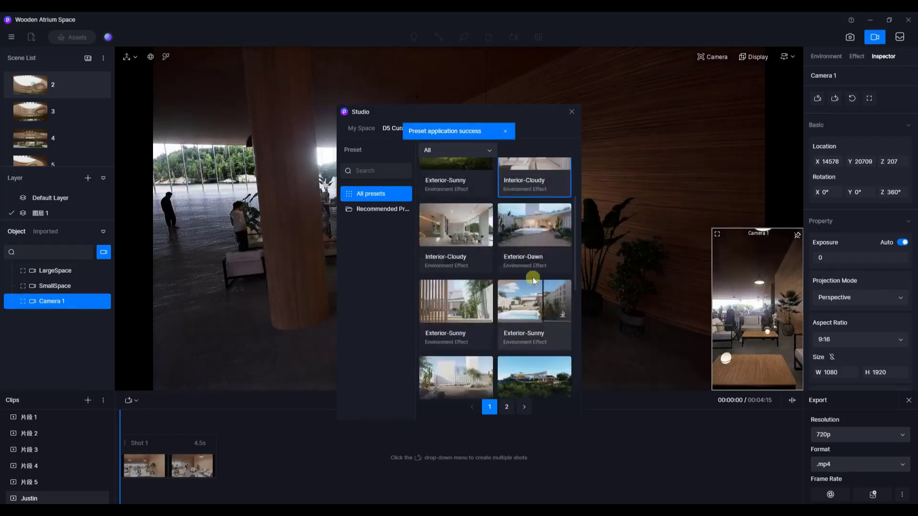
pyautogui.click(456, 229)
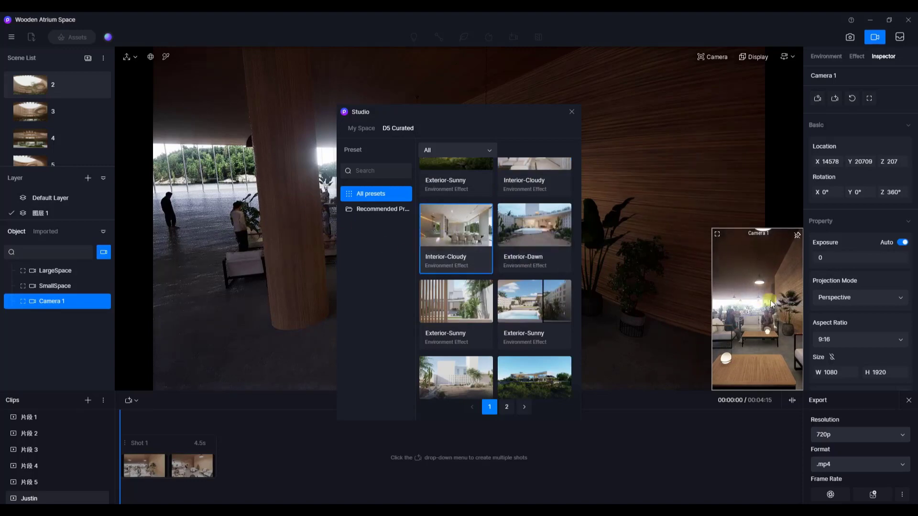
pyautogui.click(533, 234)
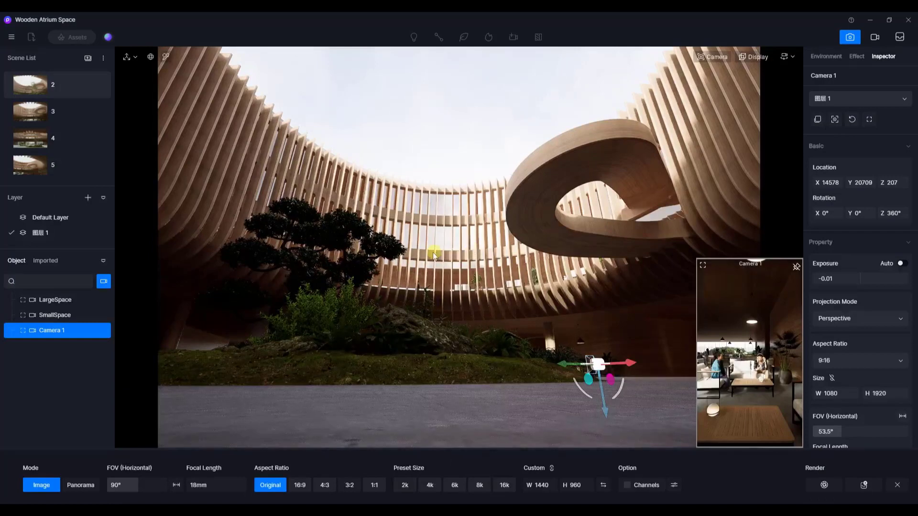
# - Render the full view through Camera 1 as a still PNG in the 20 Camera folder and inspect the rendered image
pyautogui.click(22, 331)
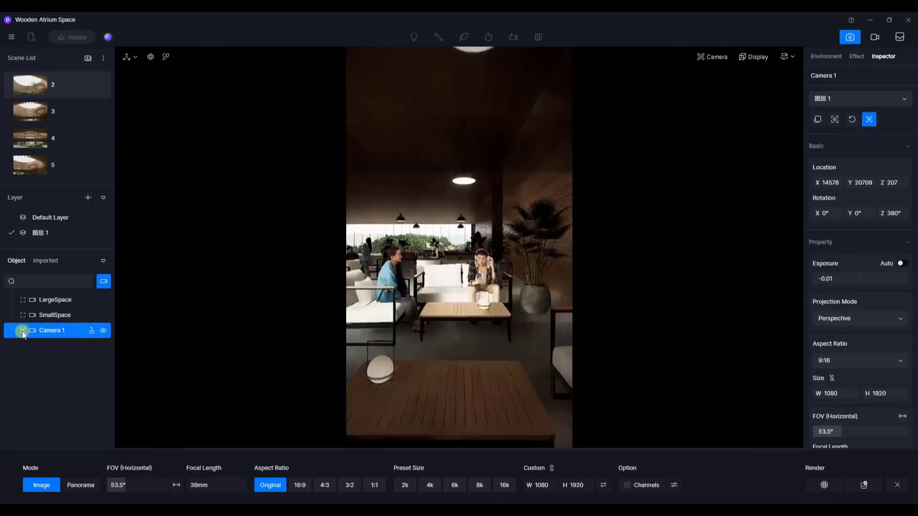
pyautogui.click(849, 38)
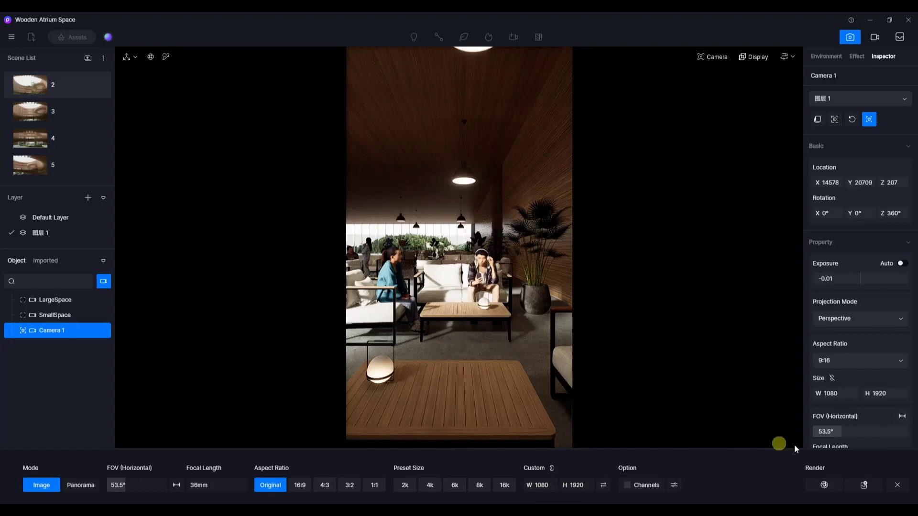
pyautogui.click(823, 484)
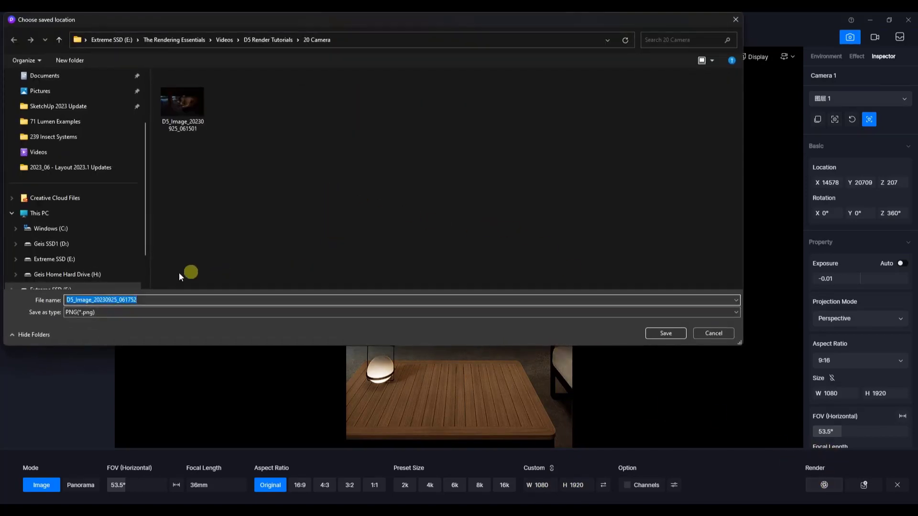
pyautogui.click(650, 335)
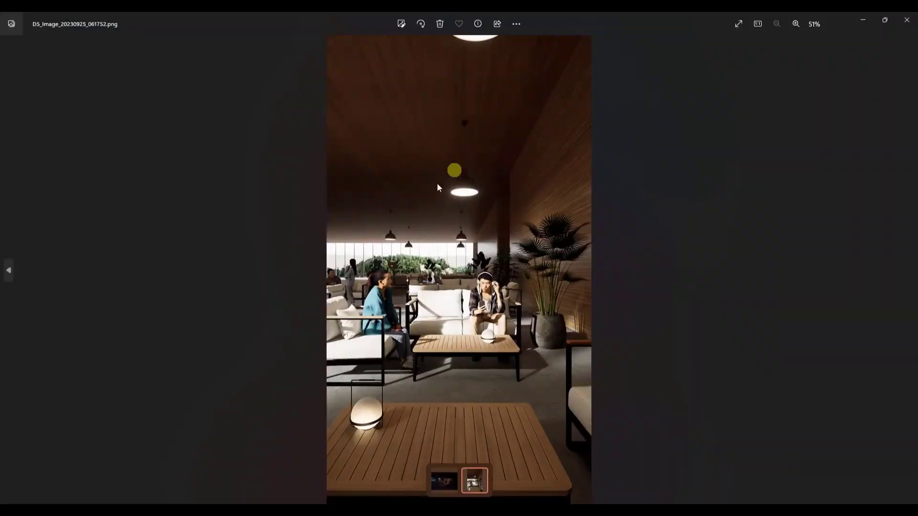
pyautogui.scroll(3, 505, 367)
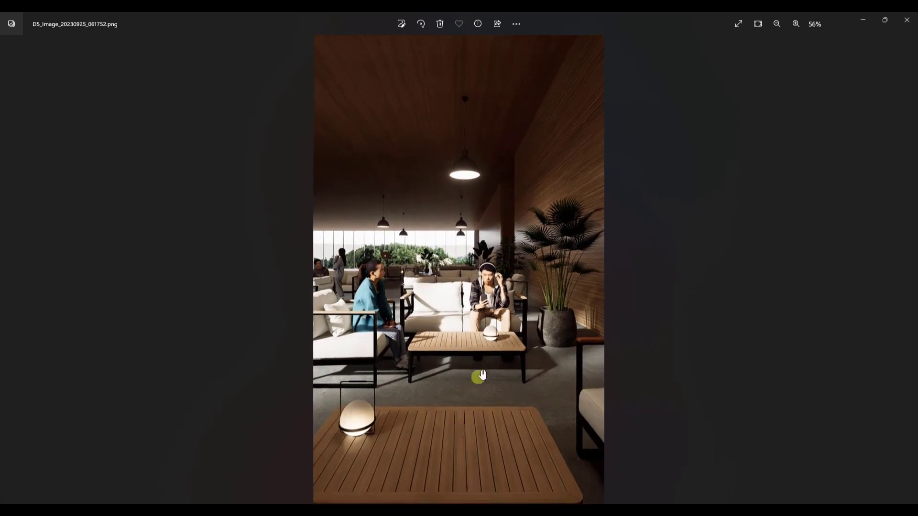
pyautogui.scroll(-3, 484, 324)
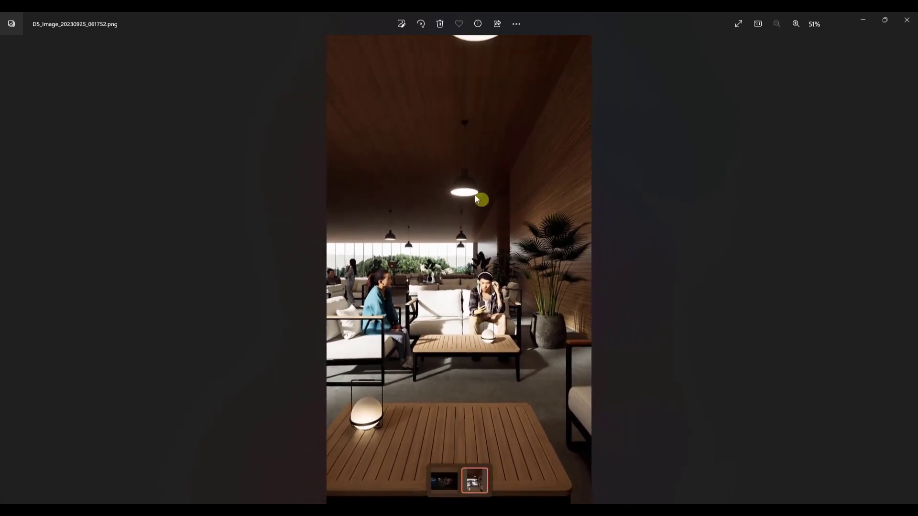